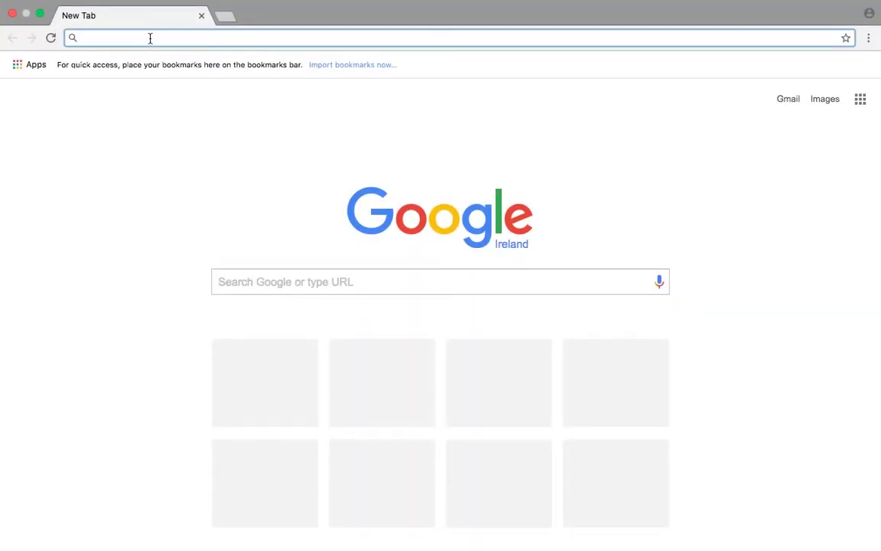
{"action": "type", "text": "w"}
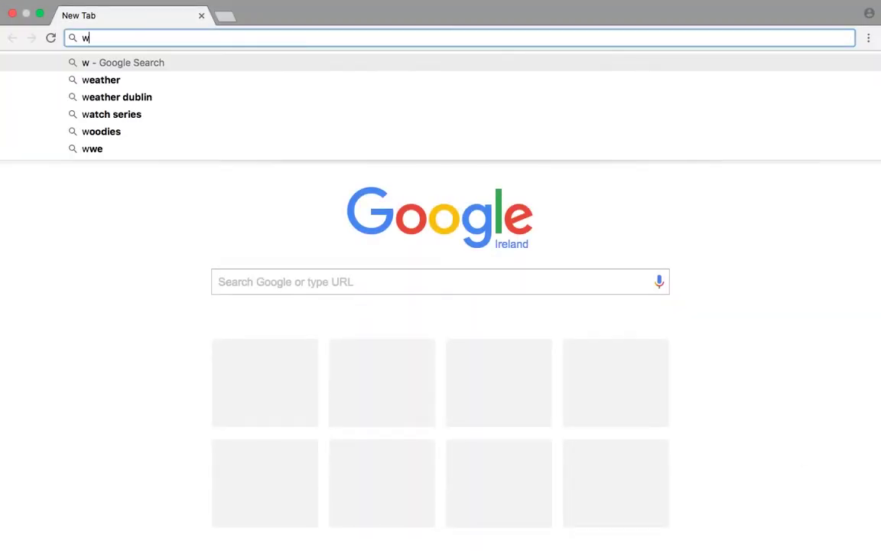
{"action": "type", "text": "ww.fisheri"}
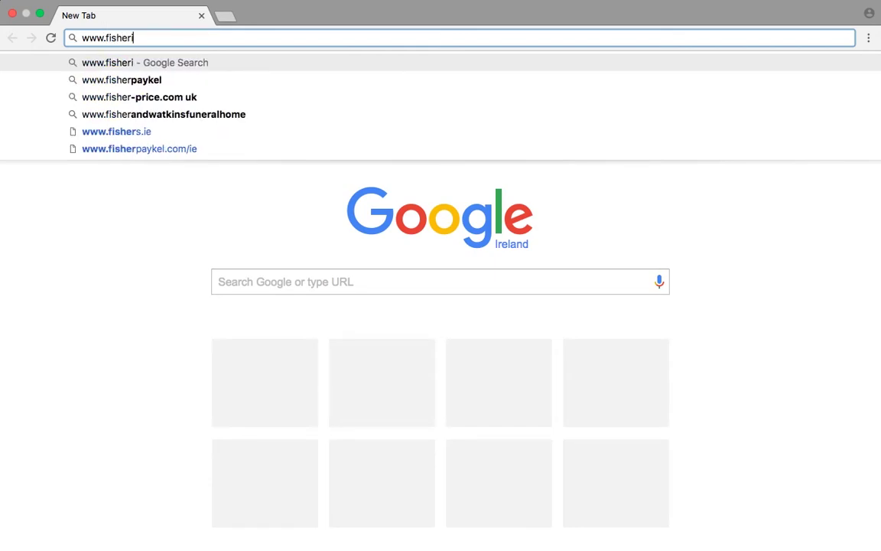
{"action": "type", "text": "esireland.ie/"}
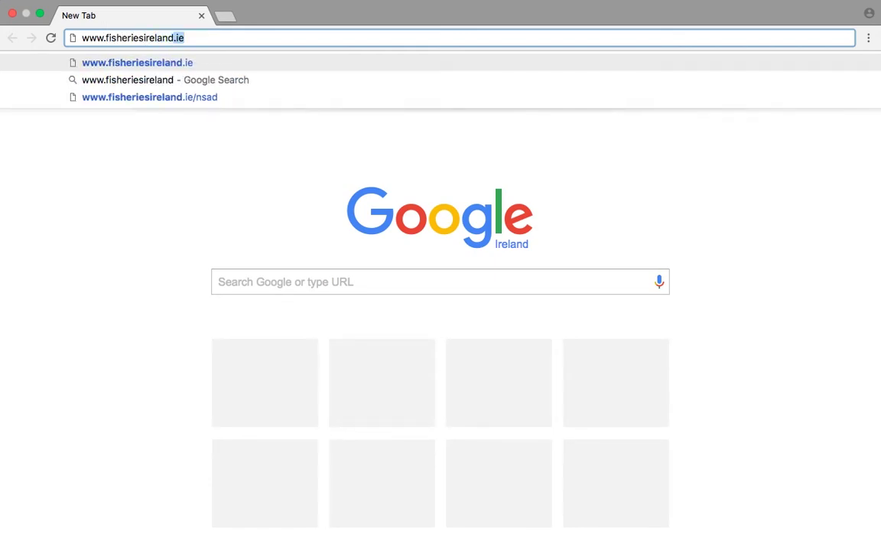
{"action": "type", "text": "funding"}
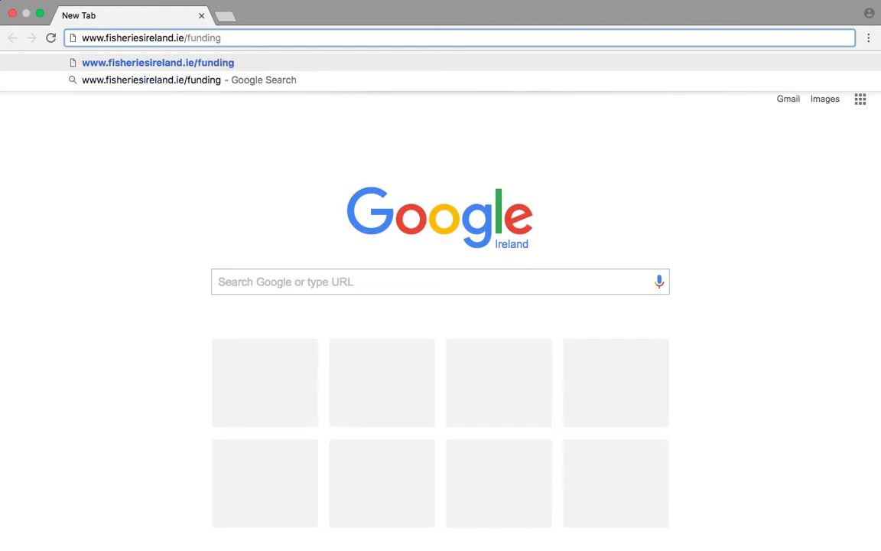
{"action": "key", "text": "Return"}
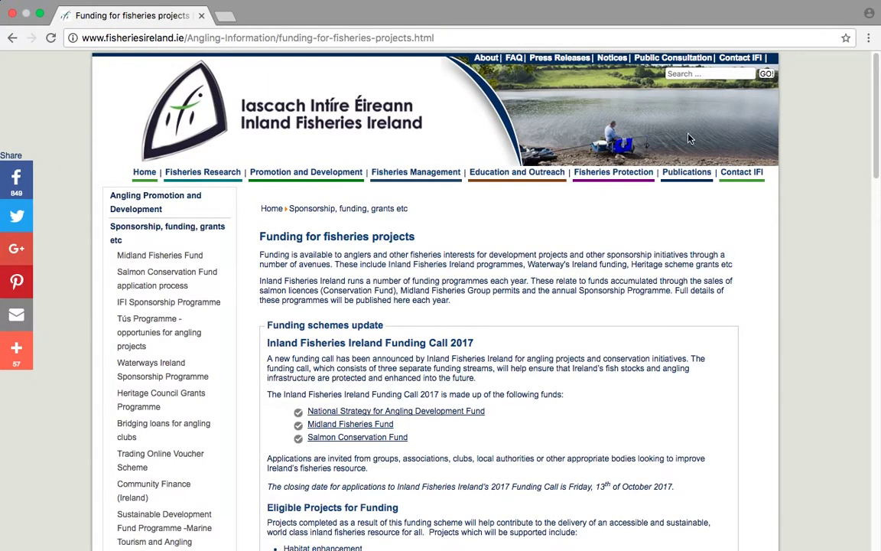
{"action": "scroll", "coordinate": [490, 306], "scroll_direction": "down", "scroll_amount": 10}
{"action": "scroll", "coordinate": [749, 393], "scroll_direction": "down", "scroll_amount": 5}
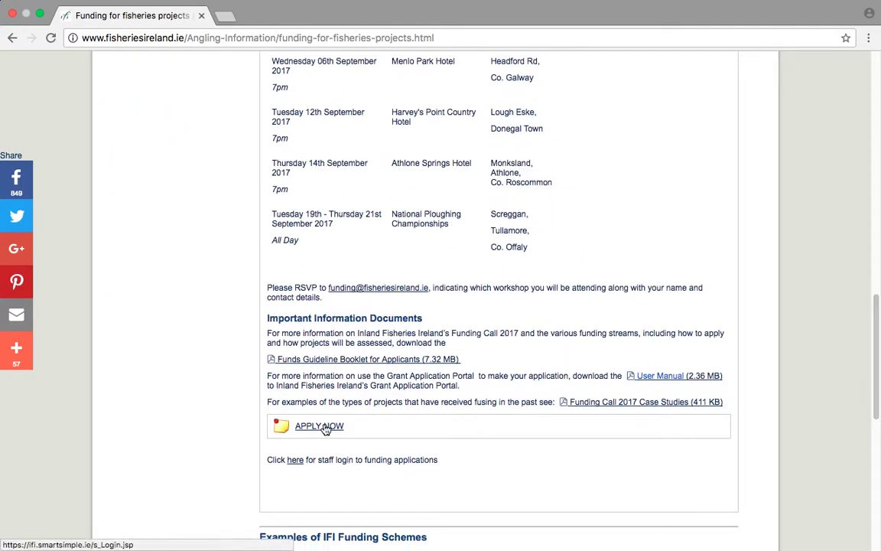
Follow APPLY NOW to the SmartSimple portal and start a new Applicant Registration.
{"action": "left_click", "coordinate": [326, 428]}
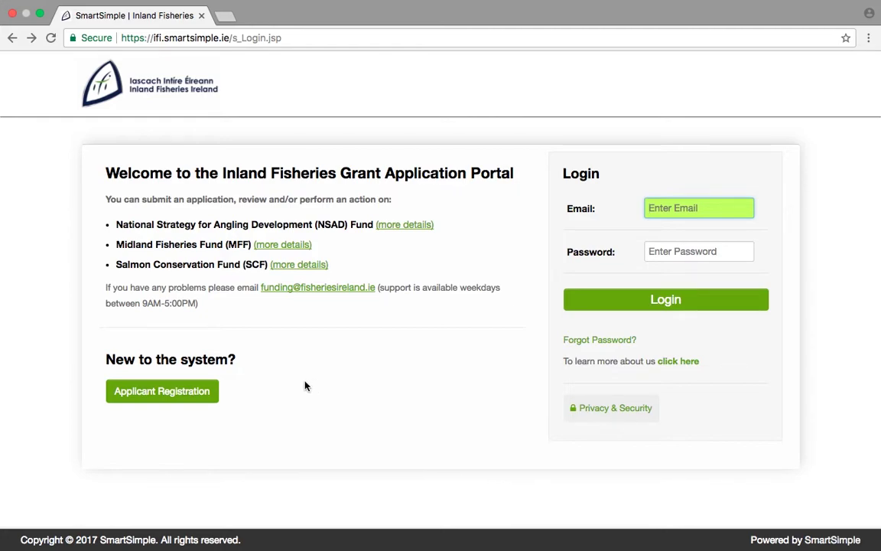
{"action": "left_click", "coordinate": [208, 393]}
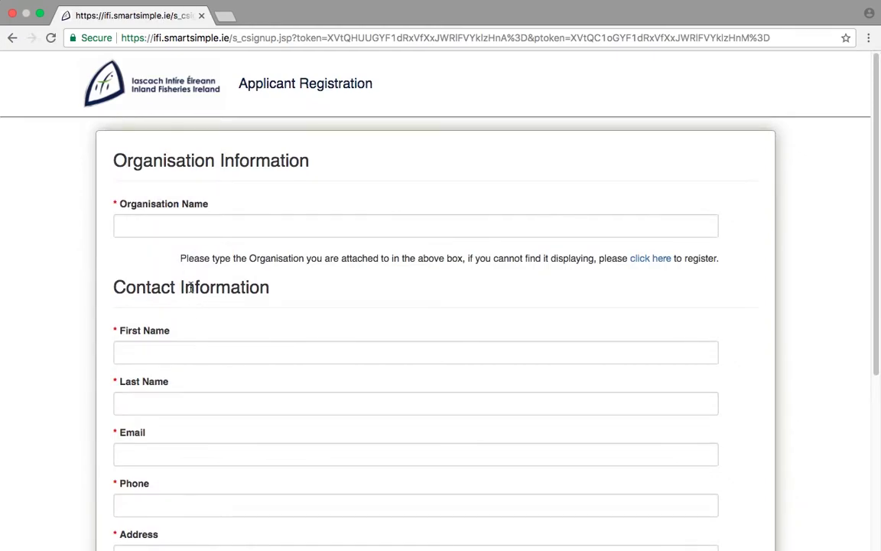
Choose TEST Angling Club as the organisation and enter the applicant's first name, last name and e-mail.
{"action": "left_click", "coordinate": [192, 228]}
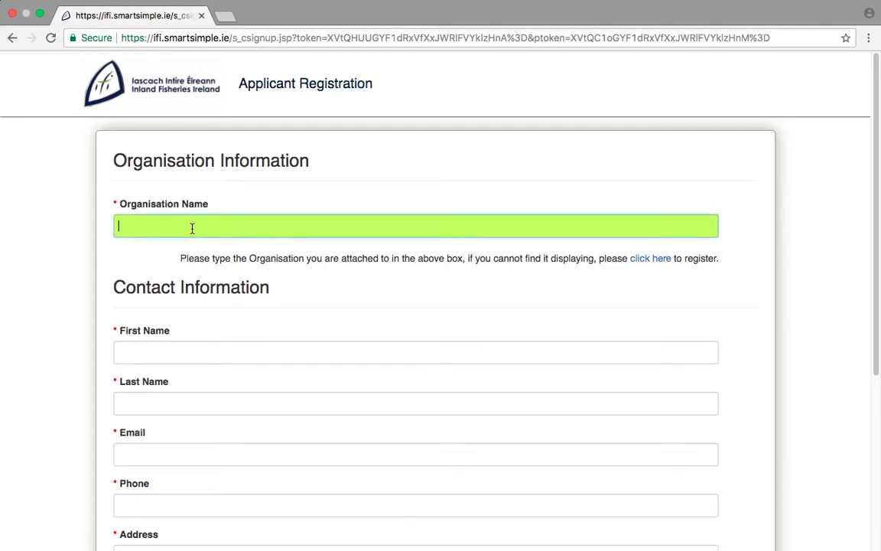
{"action": "type", "text": "ang"}
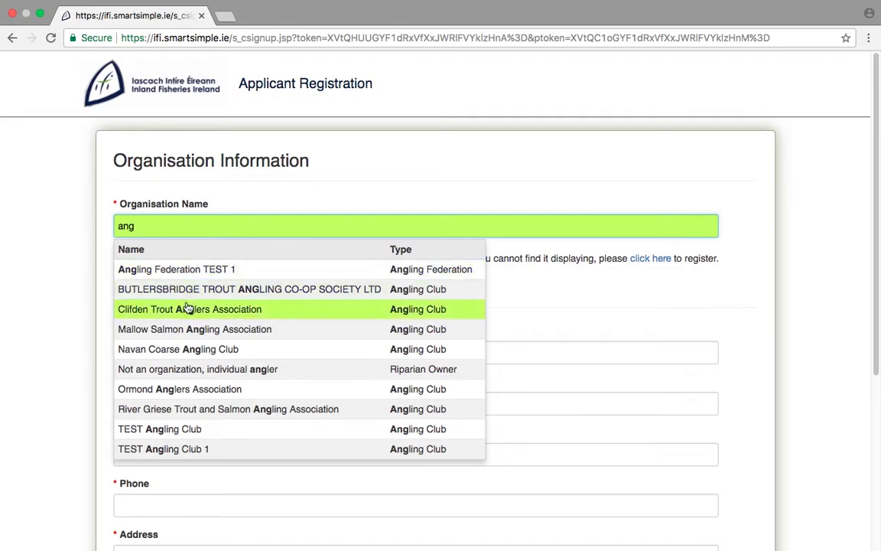
{"action": "left_click", "coordinate": [183, 429]}
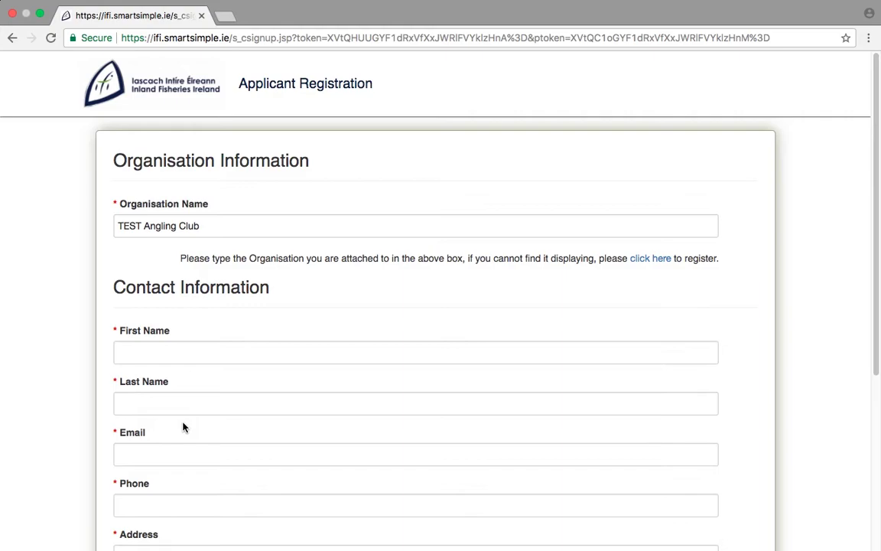
{"action": "left_click", "coordinate": [177, 352]}
{"action": "type", "text": "John"}
{"action": "left_click", "coordinate": [175, 399]}
{"action": "type", "text": "Smith"}
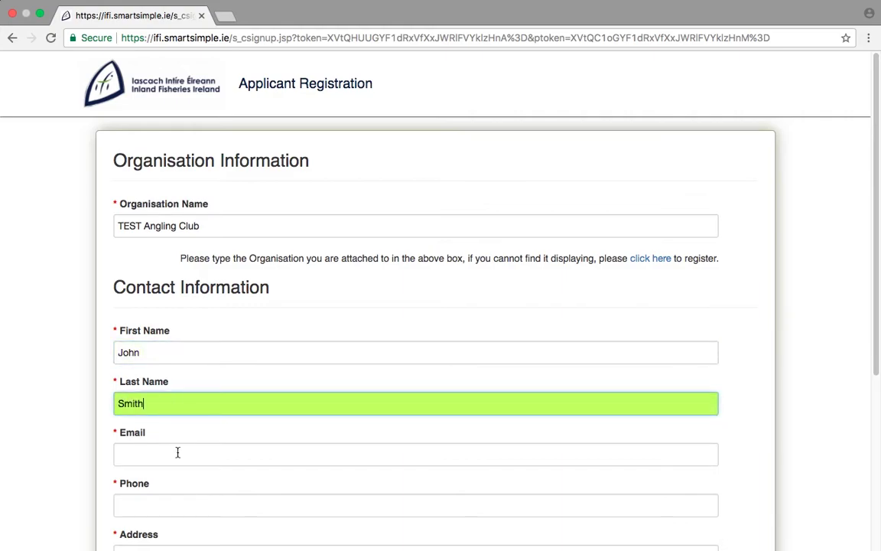
{"action": "left_click", "coordinate": [177, 452]}
{"action": "type", "text": "Johnsmith@test.fake"}
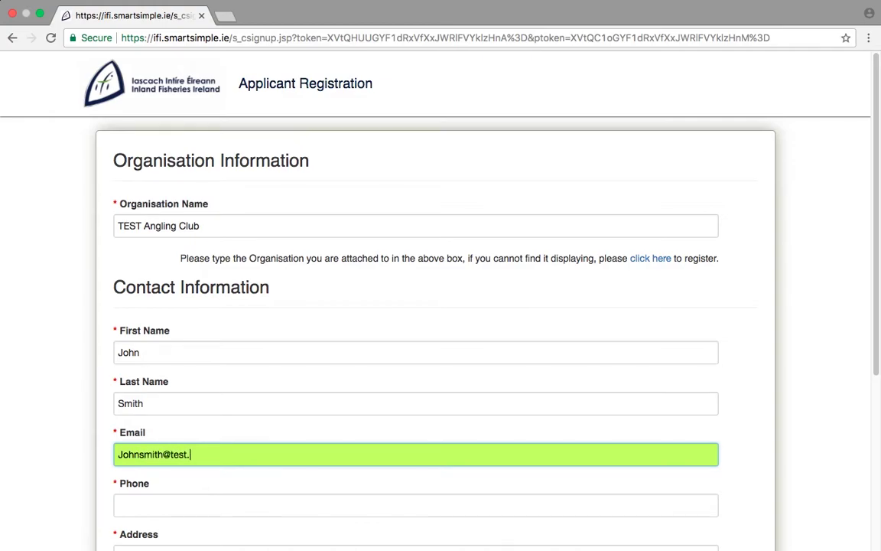
Fill in the applicant's phone number, street address and Eircode.
{"action": "scroll", "coordinate": [791, 355], "scroll_direction": "down", "scroll_amount": 5}
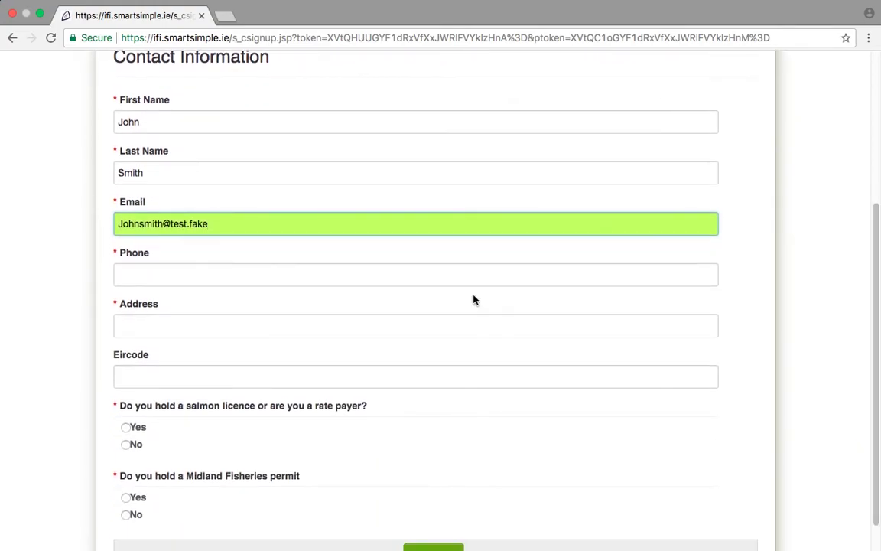
{"action": "left_click", "coordinate": [482, 275]}
{"action": "type", "text": "000 000 0000"}
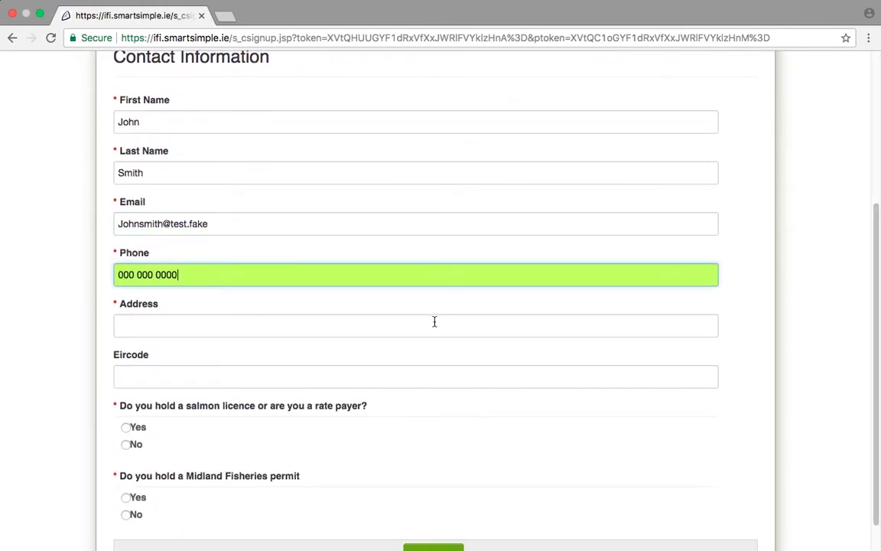
{"action": "left_click", "coordinate": [434, 322]}
{"action": "type", "text": "123 Test Street"}
{"action": "left_click", "coordinate": [434, 372]}
{"action": "type", "text": "A12 A123"}
{"action": "scroll", "coordinate": [628, 407], "scroll_direction": "down", "scroll_amount": 1}
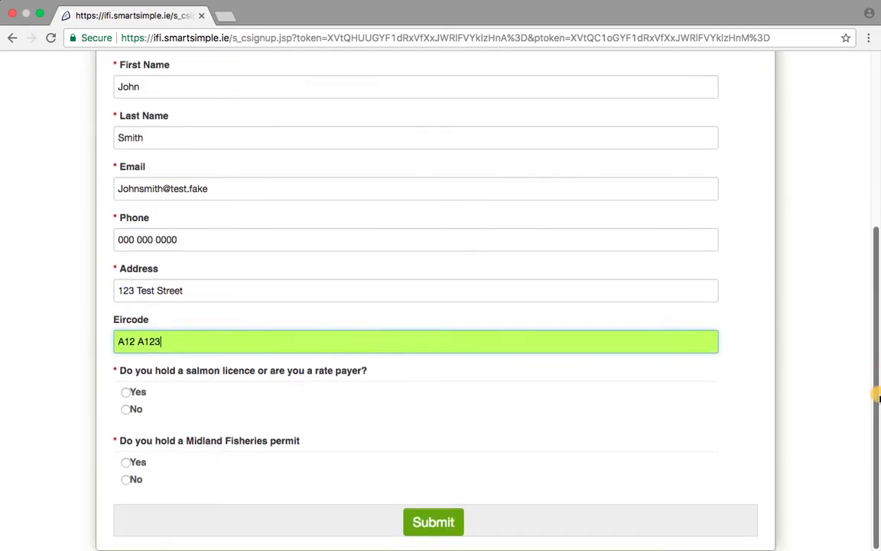
Answer Yes to holding a salmon licence and enter the licence number.
{"action": "left_click", "coordinate": [127, 393]}
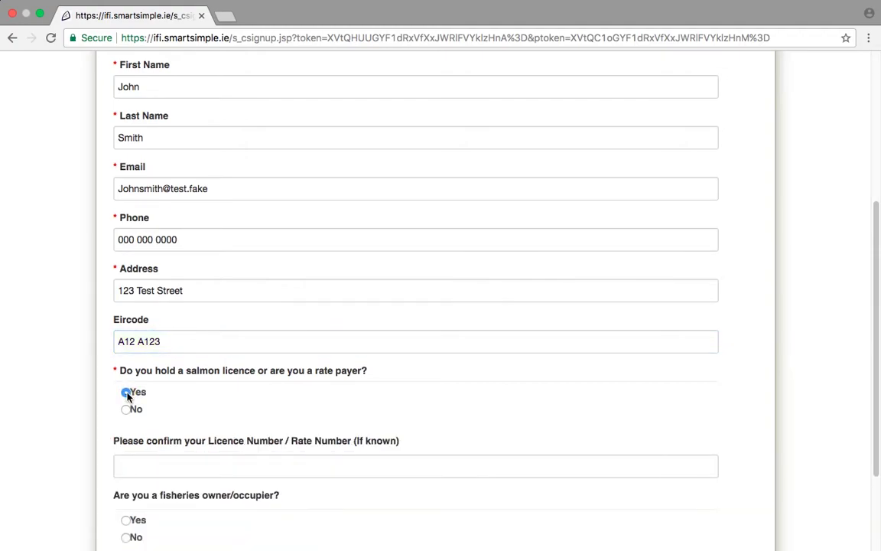
{"action": "left_click", "coordinate": [132, 465]}
{"action": "type", "text": "1234"}
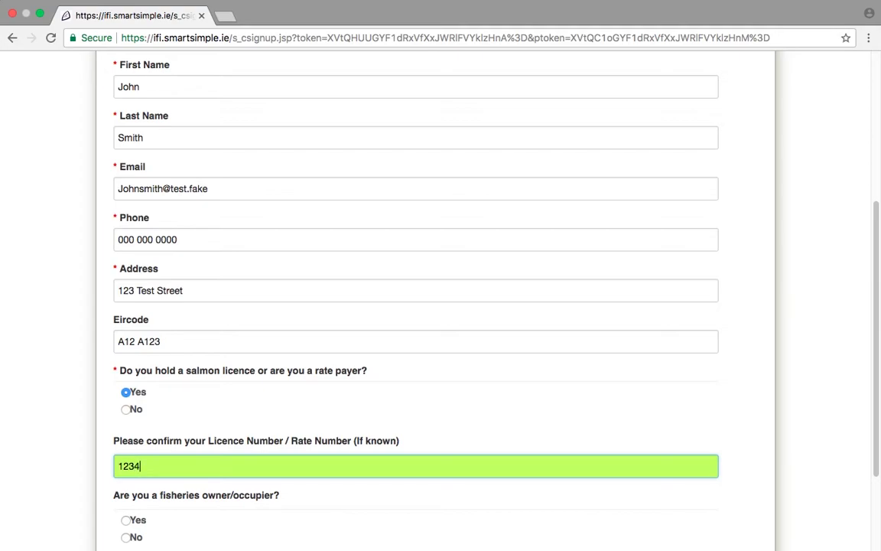
{"action": "left_click_drag", "start_coordinate": [876, 389], "coordinate": [877, 464]}
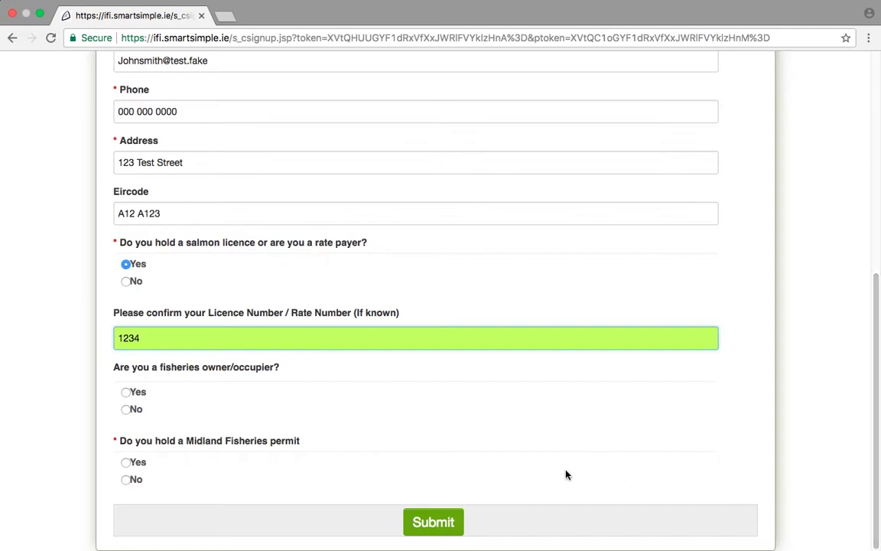
Answer No for owner/occupier, Yes for Midland permit with its number, and submit the registration.
{"action": "left_click", "coordinate": [129, 411]}
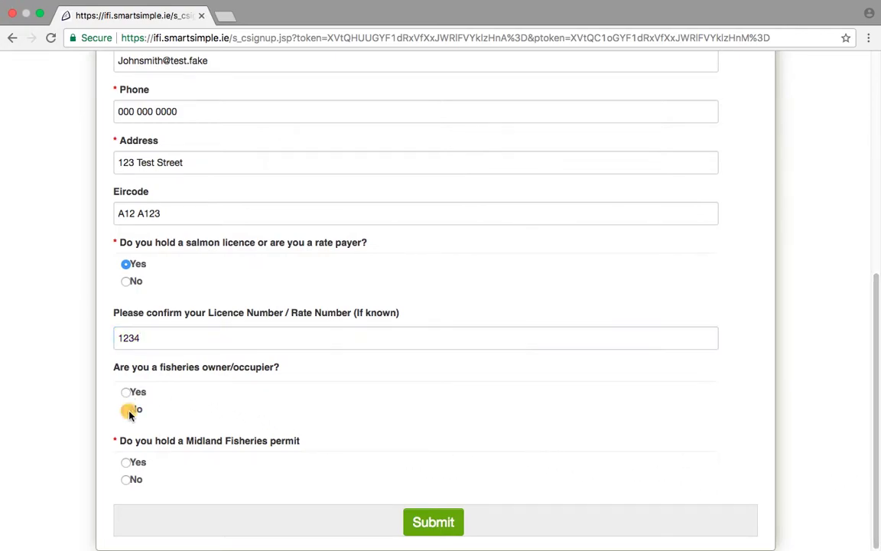
{"action": "left_click", "coordinate": [127, 463]}
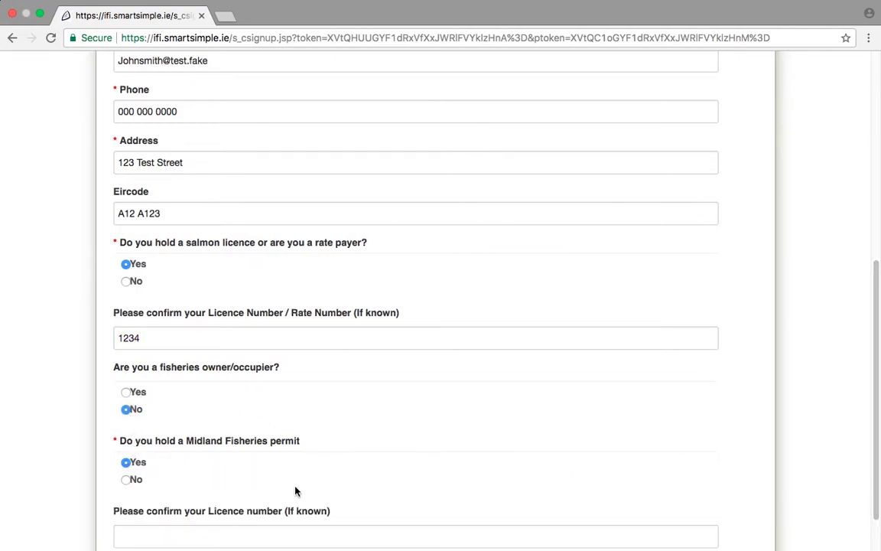
{"action": "left_click_drag", "start_coordinate": [877, 443], "coordinate": [877, 476]}
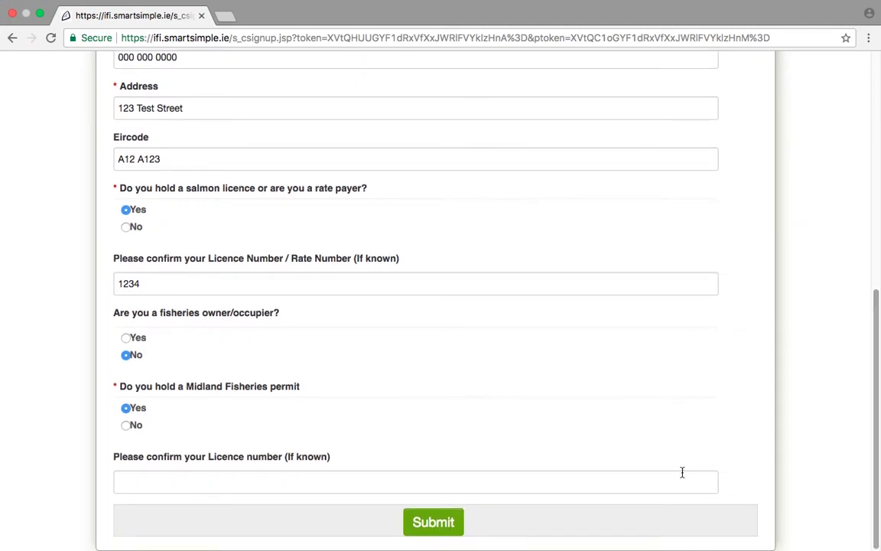
{"action": "left_click", "coordinate": [526, 475]}
{"action": "type", "text": "123"}
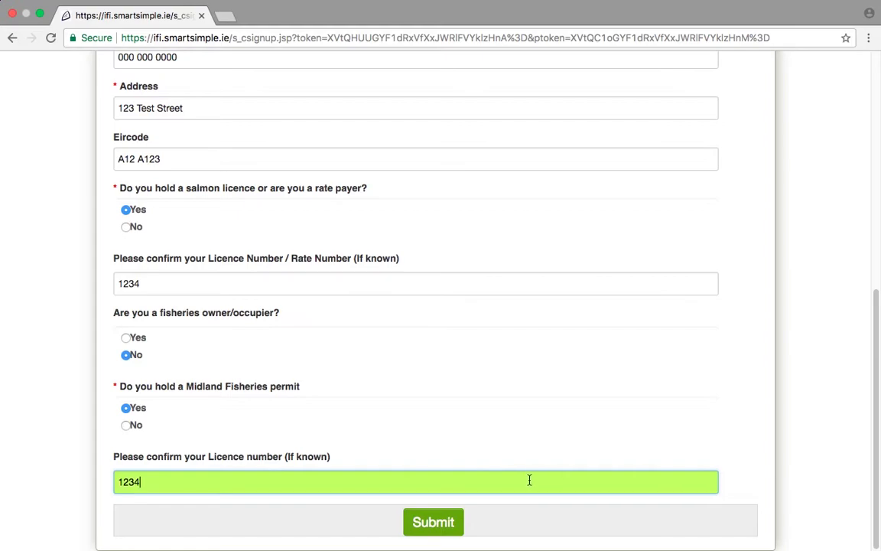
{"action": "type", "text": "4"}
{"action": "left_click", "coordinate": [454, 518]}
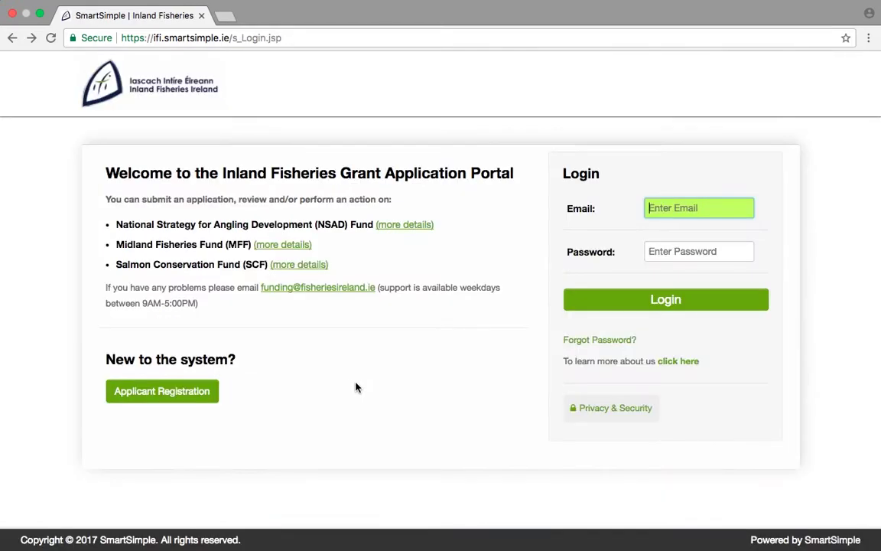
Restart Applicant Registration, switch to registering a new organisation, and list the organisation types.
{"action": "left_click", "coordinate": [209, 390]}
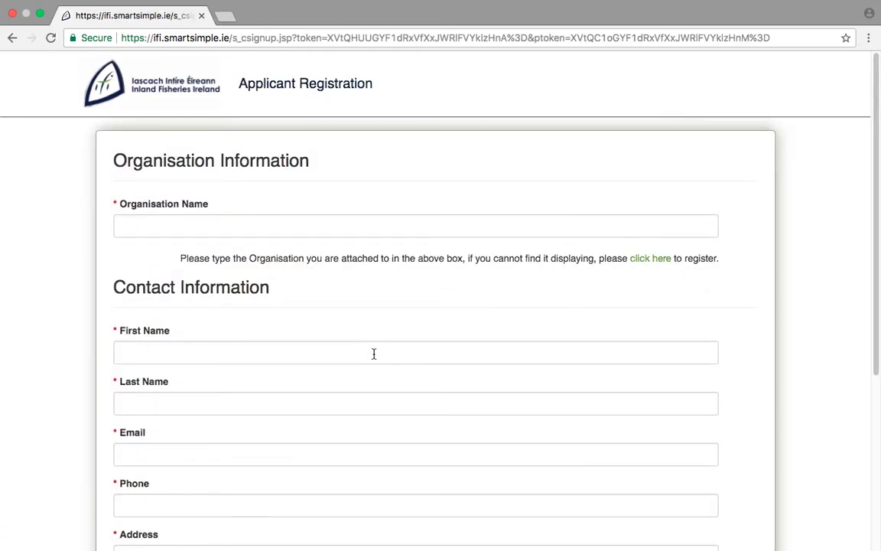
{"action": "left_click", "coordinate": [643, 258]}
{"action": "left_click", "coordinate": [639, 232]}
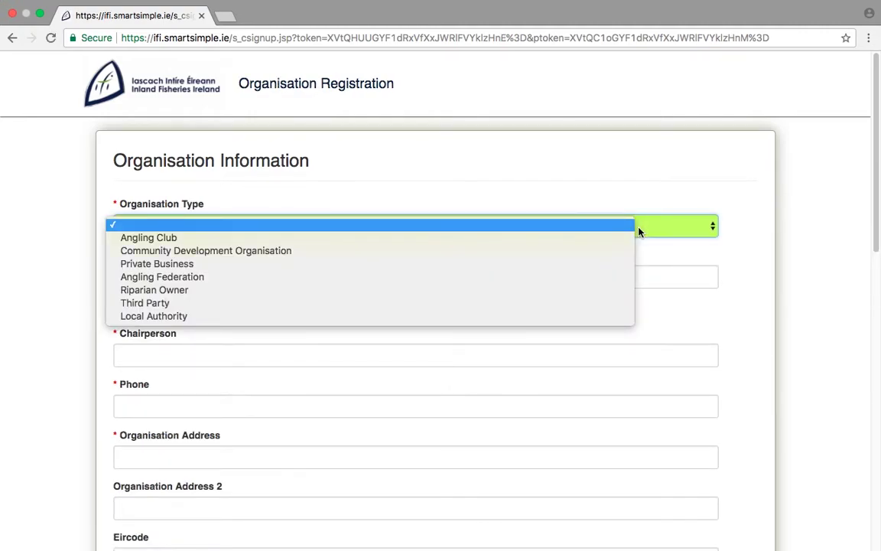
Set type Angling Club, name 'Test Organisation', and enter the chairperson, organisation phone and address.
{"action": "left_click", "coordinate": [626, 240]}
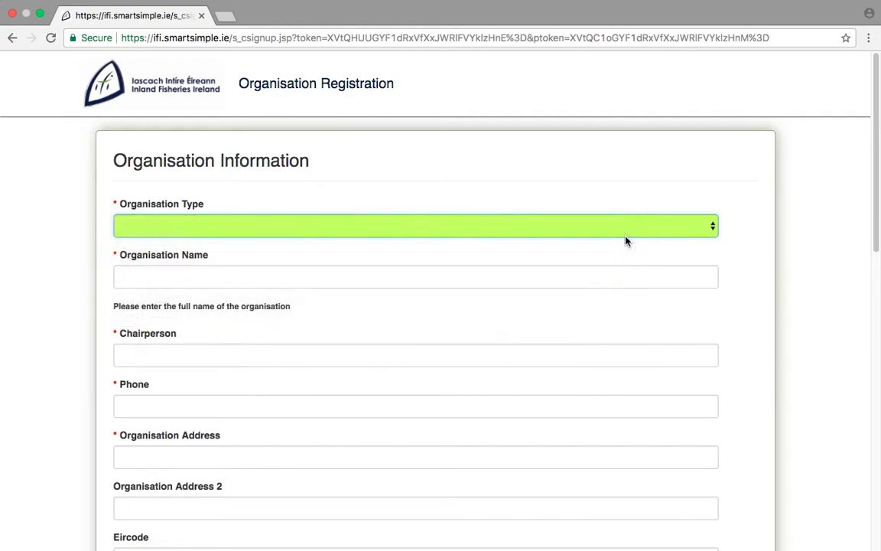
{"action": "key", "text": "Tab"}
{"action": "type", "text": "Test Organisation"}
{"action": "key", "text": "Tab"}
{"action": "type", "text": "Joe Bloggs"}
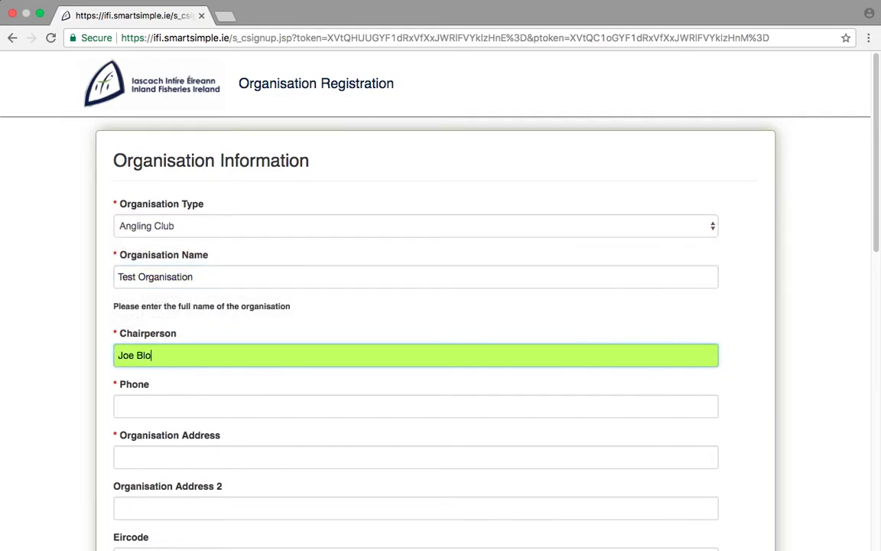
{"action": "left_click", "coordinate": [614, 401]}
{"action": "type", "text": "000 000 0000"}
{"action": "key", "text": "Tab"}
{"action": "type", "text": "123 River Street"}
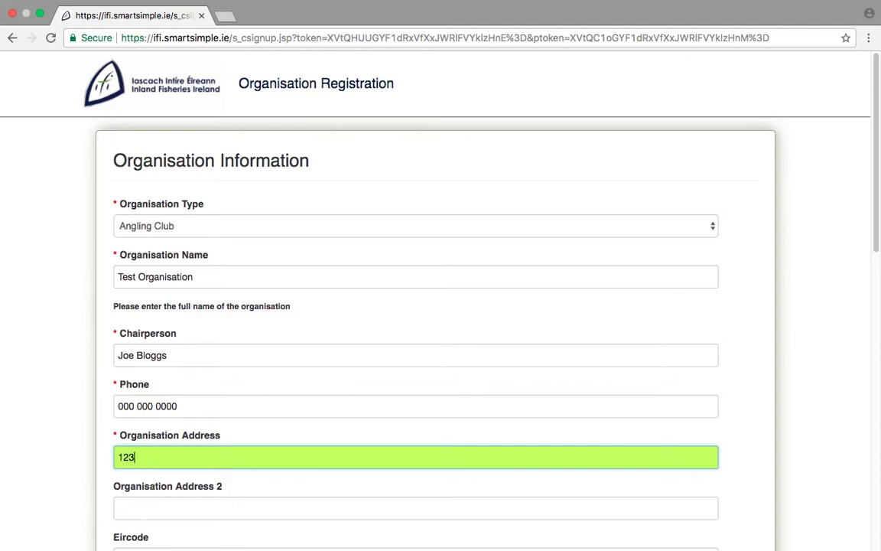
Enter the organisation's Eircode, city Lake City and county Carlow.
{"action": "scroll", "coordinate": [441, 306], "scroll_direction": "down", "scroll_amount": 5}
{"action": "key", "text": "Tab"}
{"action": "key", "text": "Tab"}
{"action": "type", "text": "A12 A123"}
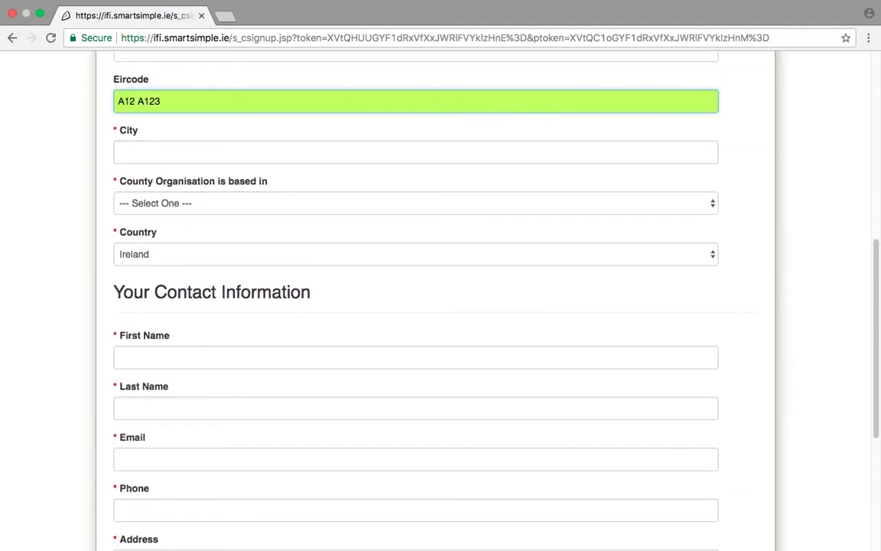
{"action": "key", "text": "Tab"}
{"action": "type", "text": "Lake City"}
{"action": "left_click", "coordinate": [562, 200]}
{"action": "left_click", "coordinate": [563, 262]}
Enter the contact person's first name, last name and e-mail.
{"action": "left_click", "coordinate": [520, 361]}
{"action": "type", "text": "John"}
{"action": "left_click", "coordinate": [520, 405]}
{"action": "type", "text": "Smith"}
{"action": "left_click", "coordinate": [571, 455]}
{"action": "type", "text": "jsmith@test.fake"}
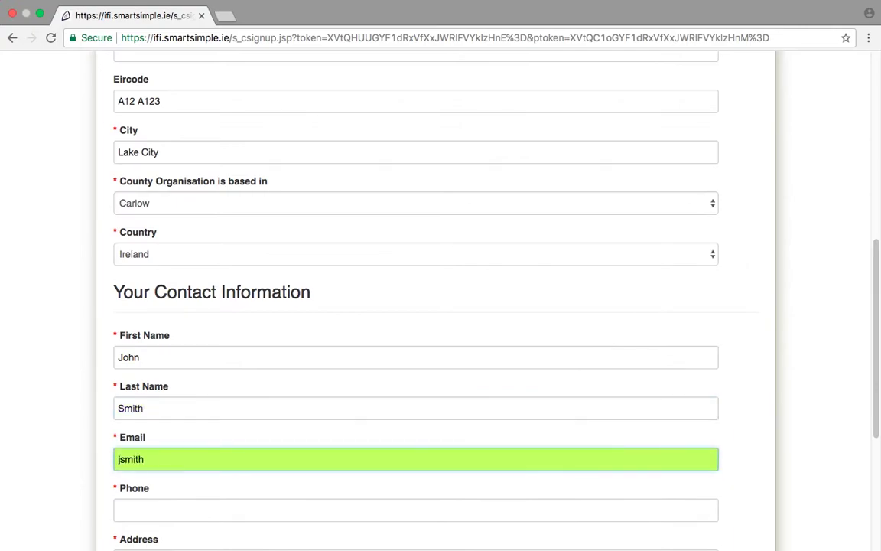
Fill in the contact's phone number, address and Eircode.
{"action": "scroll", "coordinate": [571, 455], "scroll_direction": "down", "scroll_amount": 4}
{"action": "key", "text": "Tab"}
{"action": "type", "text": "000 000 0000"}
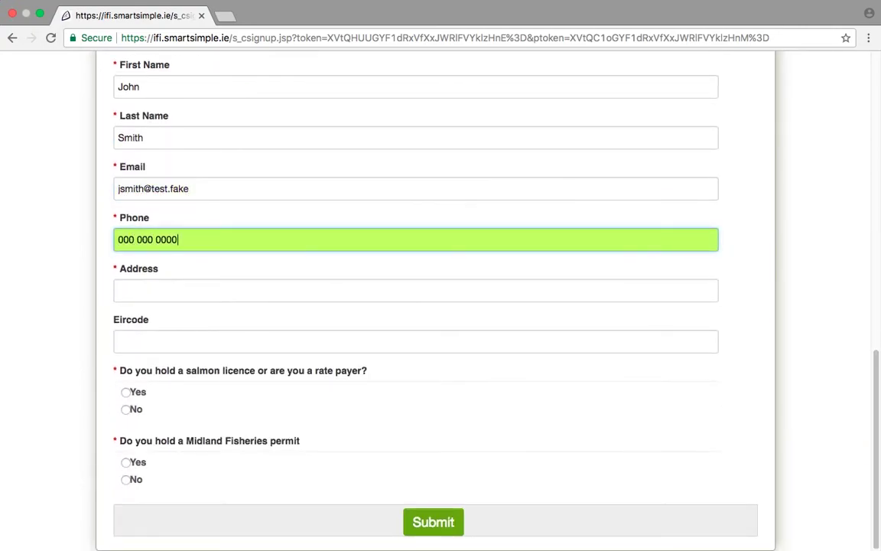
{"action": "key", "text": "Tab"}
{"action": "type", "text": "123 Test Street"}
{"action": "left_click", "coordinate": [629, 334]}
{"action": "type", "text": "A12 A123"}
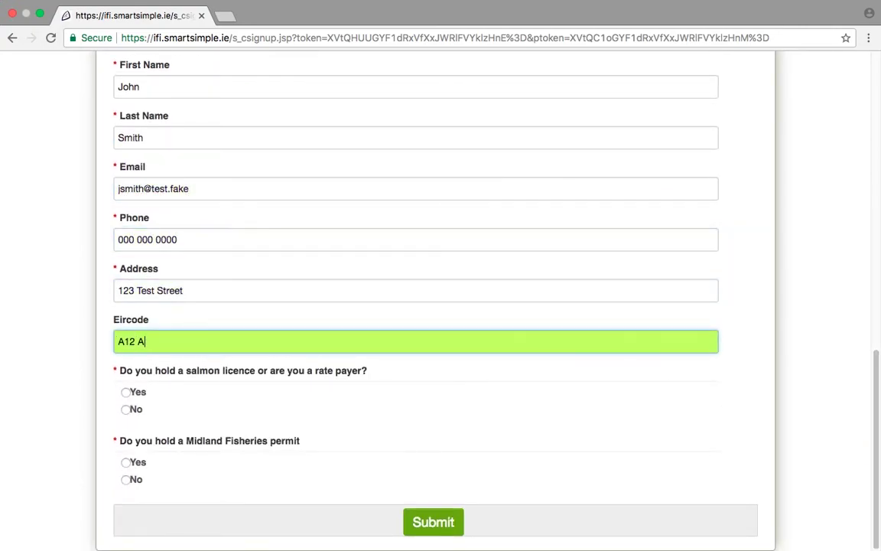
Answer Yes for salmon licence, No for owner/occupier, Yes for Midland permit with numbers, and submit.
{"action": "left_click", "coordinate": [126, 391]}
{"action": "left_click", "coordinate": [269, 463]}
{"action": "type", "text": "1234"}
{"action": "left_click_drag", "start_coordinate": [877, 459], "coordinate": [877, 494]}
{"action": "left_click", "coordinate": [126, 409]}
{"action": "left_click", "coordinate": [125, 460]}
{"action": "left_click", "coordinate": [137, 535]}
{"action": "type", "text": "1234"}
{"action": "scroll", "coordinate": [618, 468], "scroll_direction": "down", "scroll_amount": 1}
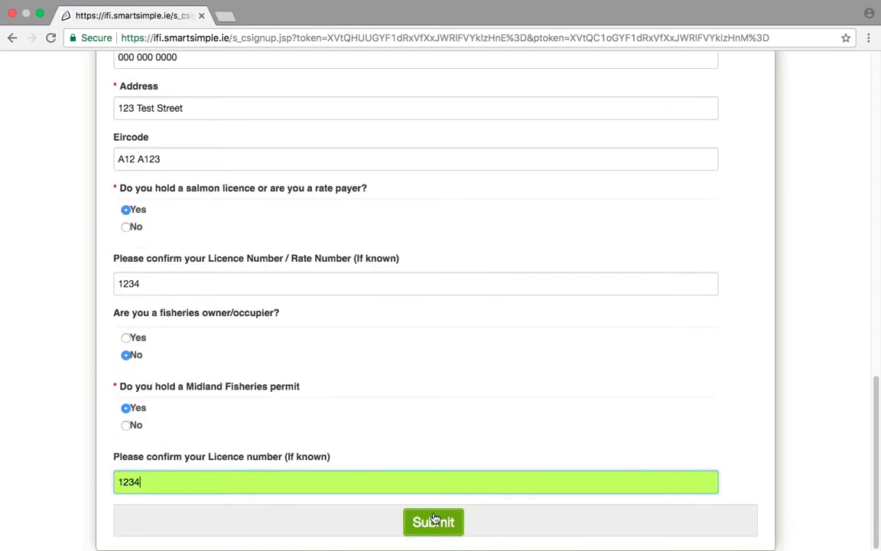
{"action": "left_click", "coordinate": [433, 521]}
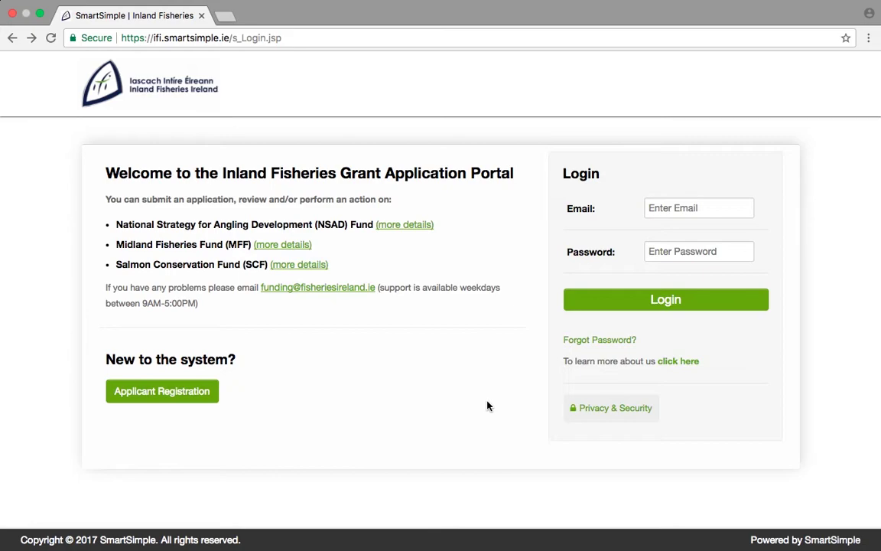
Log in to the grant portal with the applicant's e-mail and the account password.
{"action": "left_click", "coordinate": [651, 207]}
{"action": "type", "text": "Johnsmith@test.fake"}
{"action": "left_click", "coordinate": [656, 251]}
{"action": "type", "text": "password"}
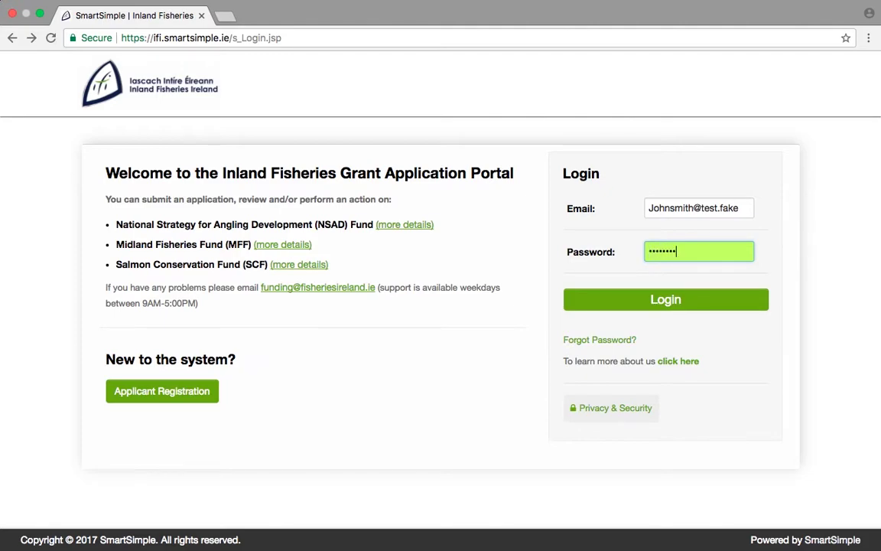
{"action": "left_click", "coordinate": [656, 300]}
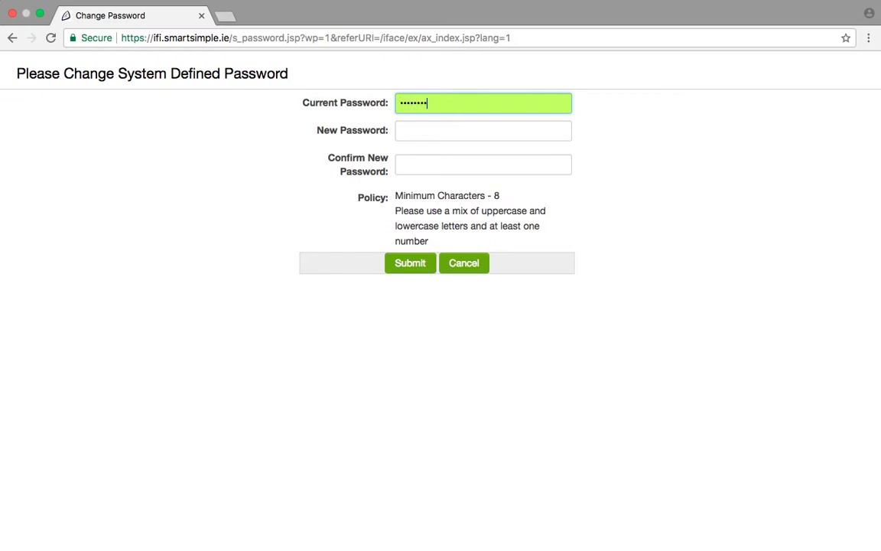
Enter and confirm a new password, then save it.
{"action": "left_click", "coordinate": [527, 134]}
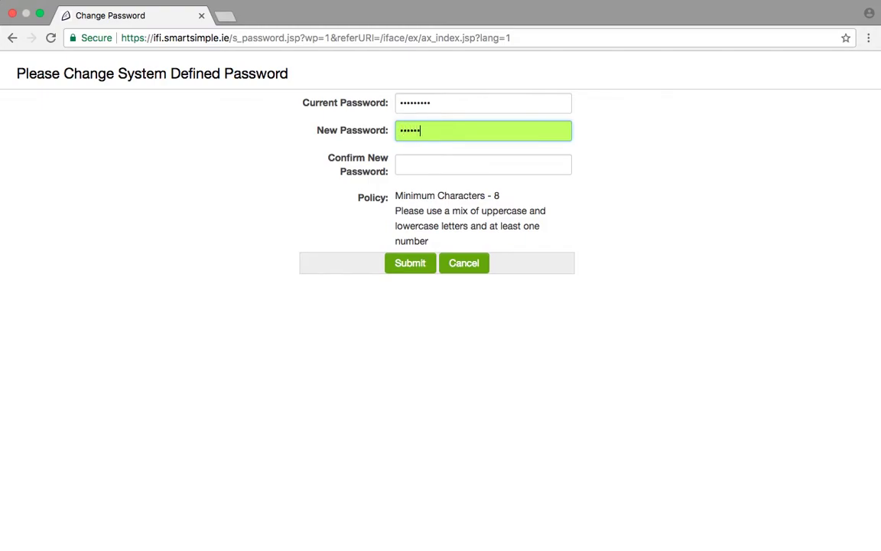
{"action": "left_click", "coordinate": [525, 164]}
{"action": "type", "text": "••"}
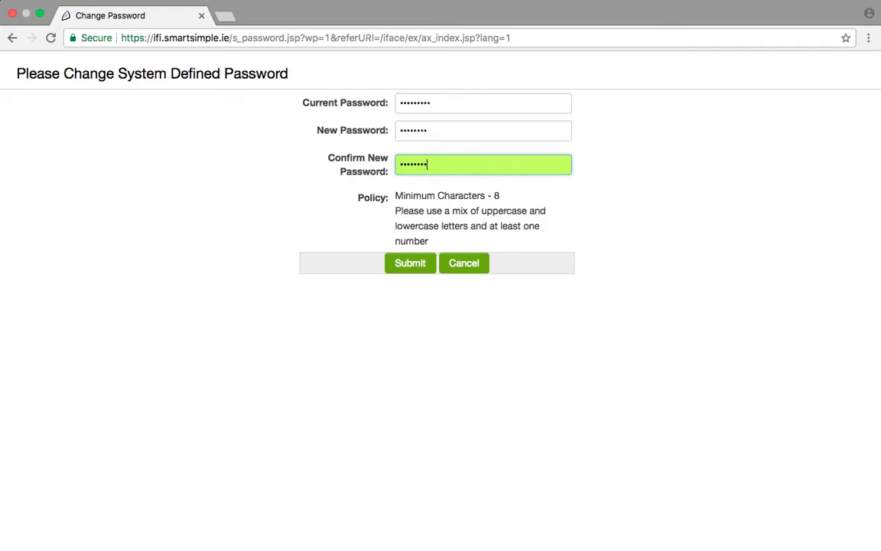
{"action": "left_click", "coordinate": [419, 262]}
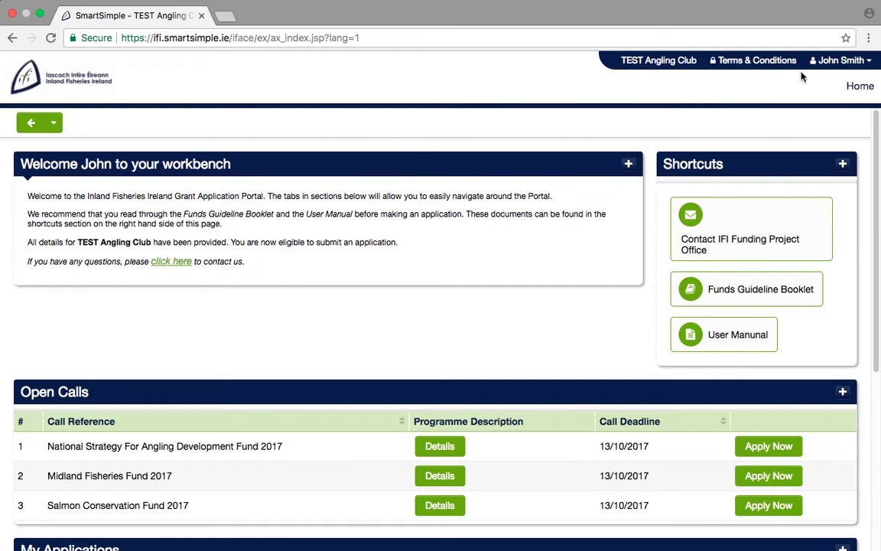
{"action": "left_click", "coordinate": [825, 63]}
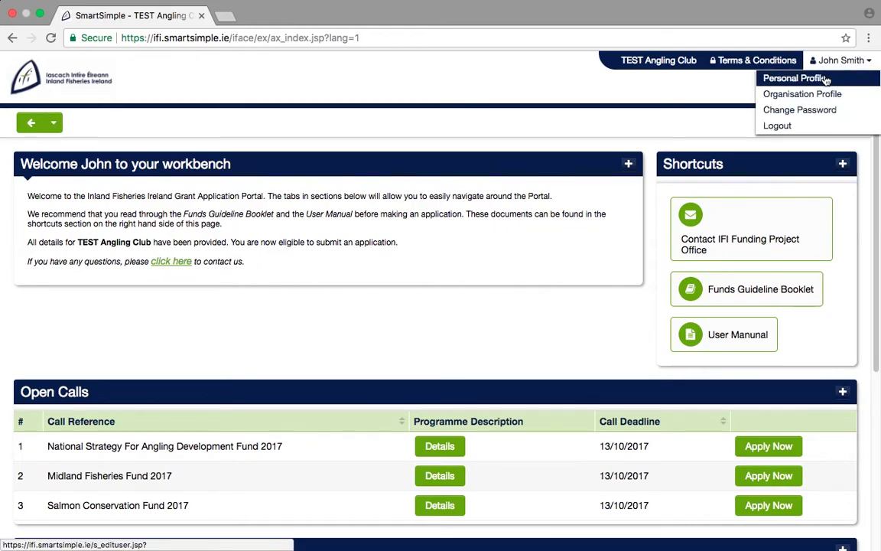
{"action": "left_click", "coordinate": [796, 79]}
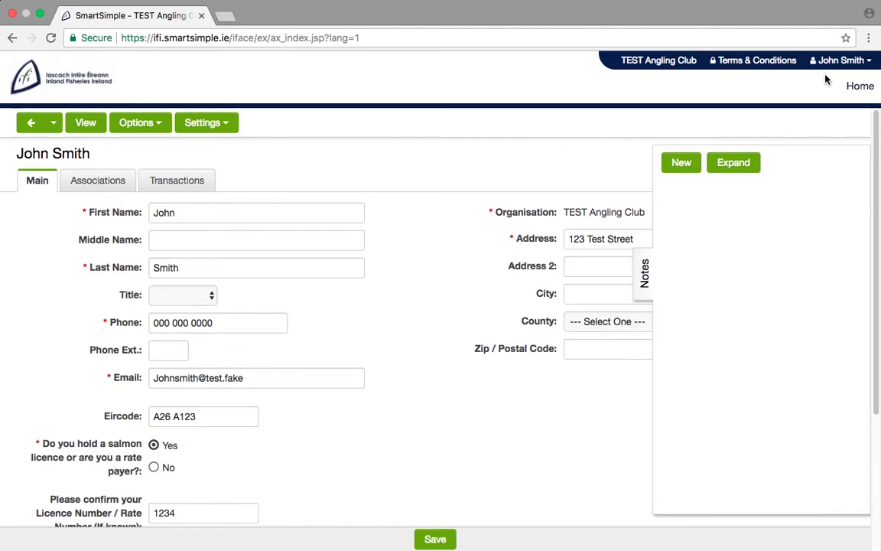
{"action": "left_click", "coordinate": [859, 87]}
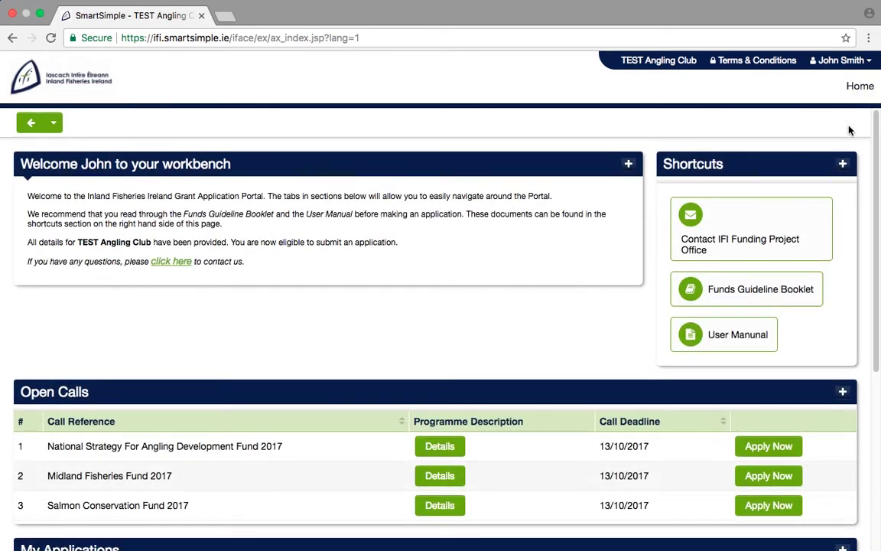
{"action": "left_click", "coordinate": [816, 288]}
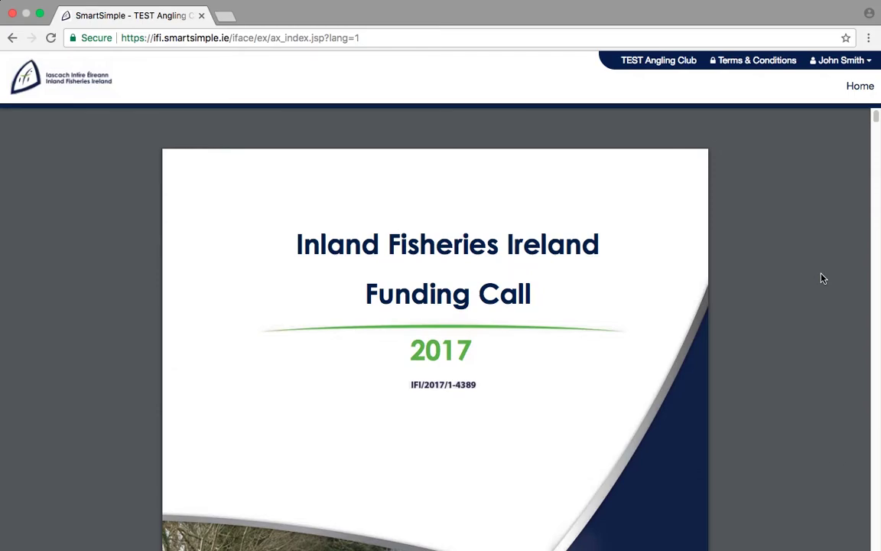
{"action": "left_click", "coordinate": [852, 91]}
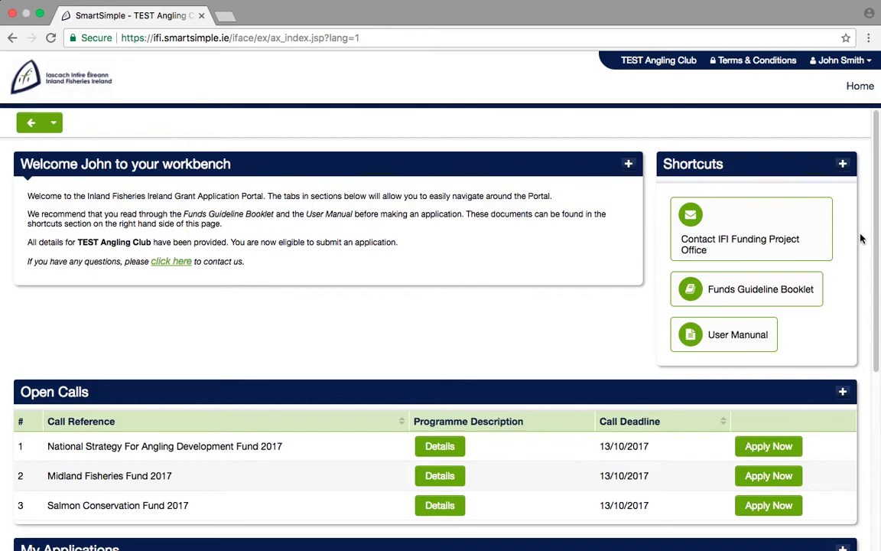
{"action": "left_click", "coordinate": [771, 338]}
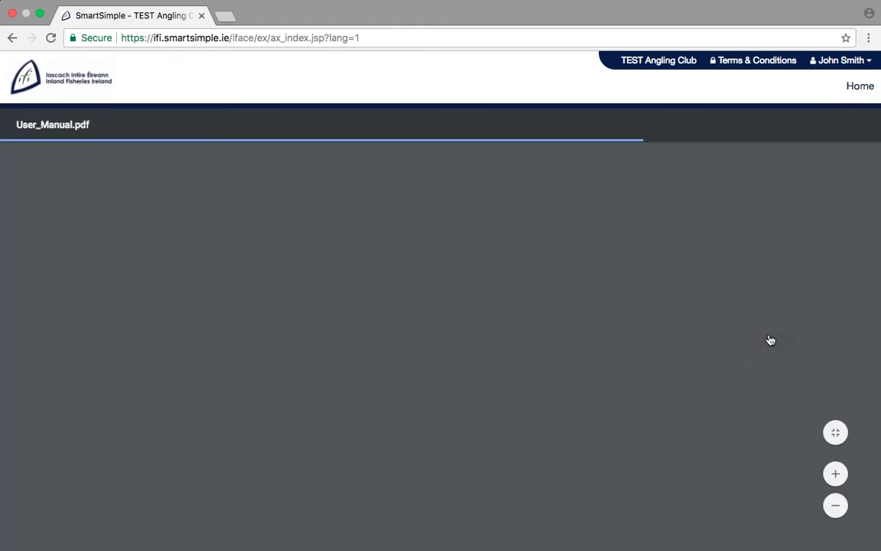
{"action": "left_click", "coordinate": [859, 91]}
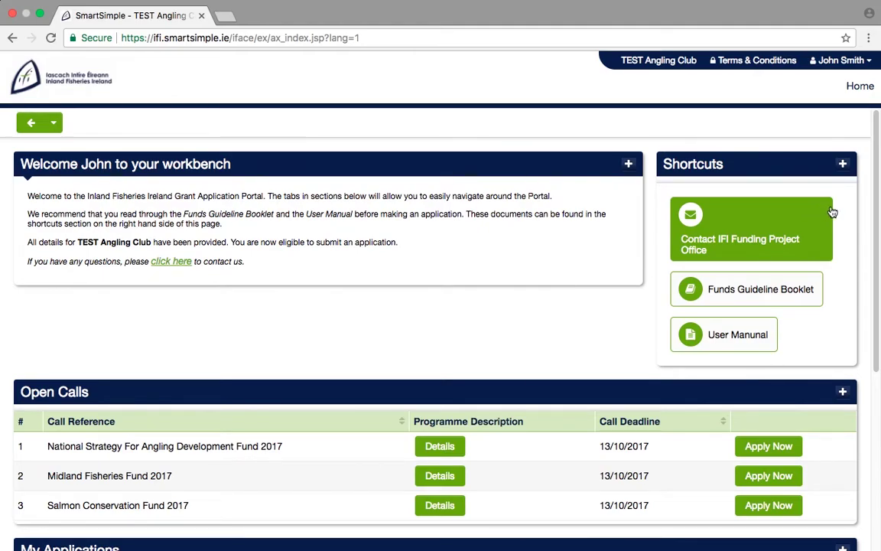
View the Submitted, Approved, Closed and Declined lists under My Applications, all empty.
{"action": "left_click_drag", "start_coordinate": [878, 213], "coordinate": [880, 297]}
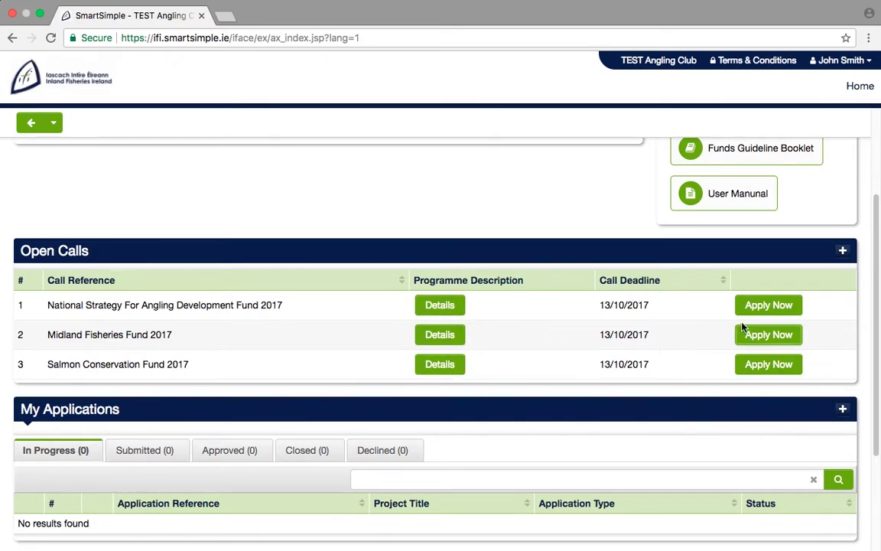
{"action": "left_click_drag", "start_coordinate": [878, 364], "coordinate": [878, 459]}
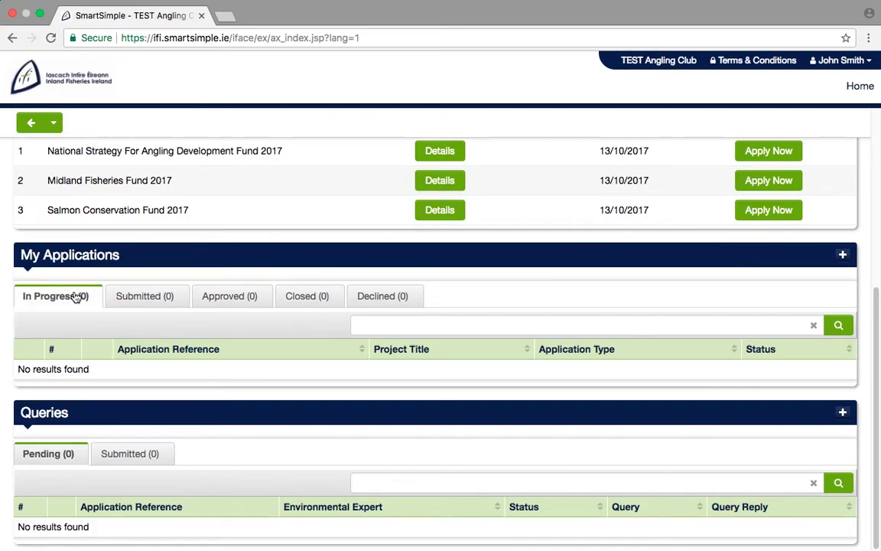
{"action": "left_click", "coordinate": [127, 299]}
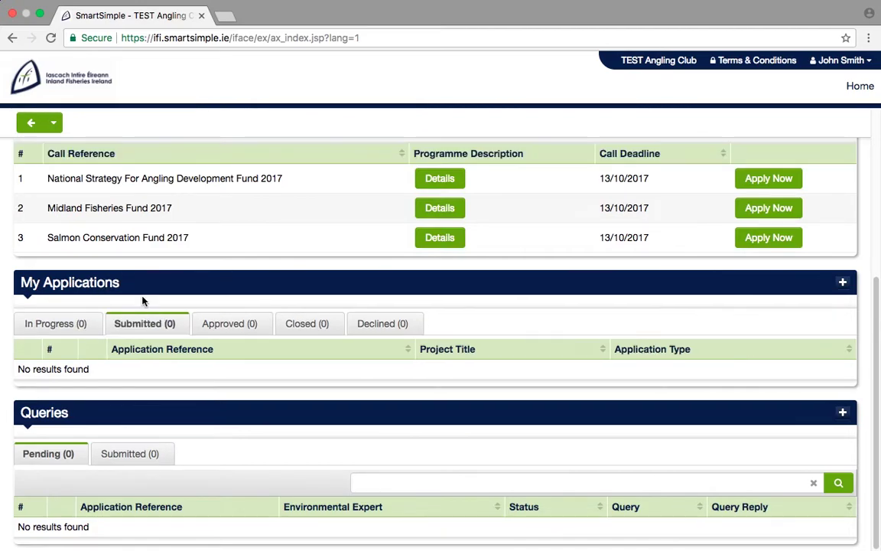
{"action": "left_click", "coordinate": [228, 323]}
{"action": "left_click", "coordinate": [291, 322]}
{"action": "left_click", "coordinate": [379, 324]}
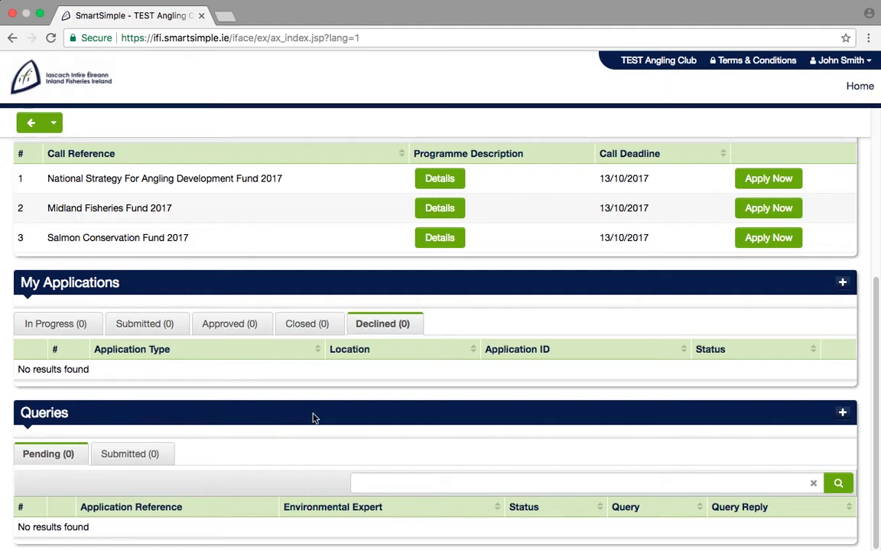
{"action": "left_click_drag", "start_coordinate": [875, 407], "coordinate": [872, 312]}
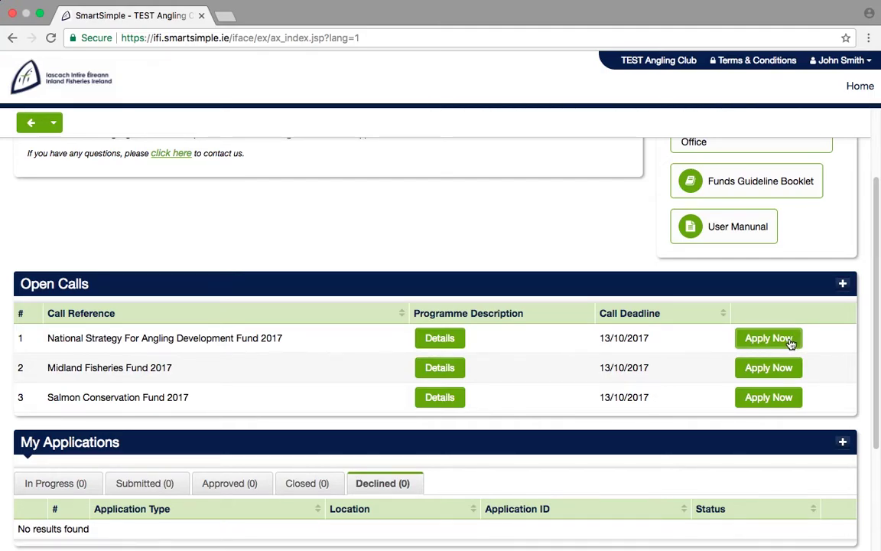
Apply for the National Strategy for Angling Development Fund 2017 and review the category details.
{"action": "left_click", "coordinate": [792, 342]}
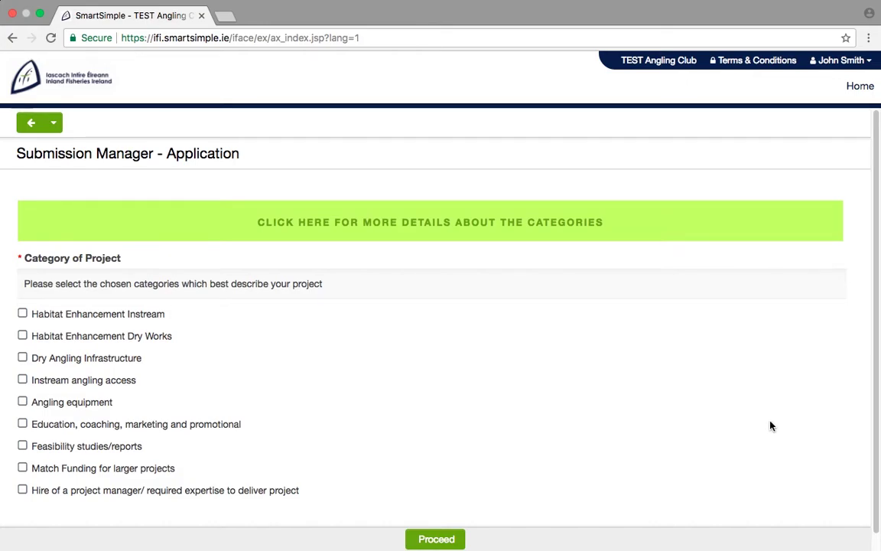
{"action": "left_click", "coordinate": [723, 237]}
{"action": "left_click_drag", "start_coordinate": [875, 233], "coordinate": [873, 440]}
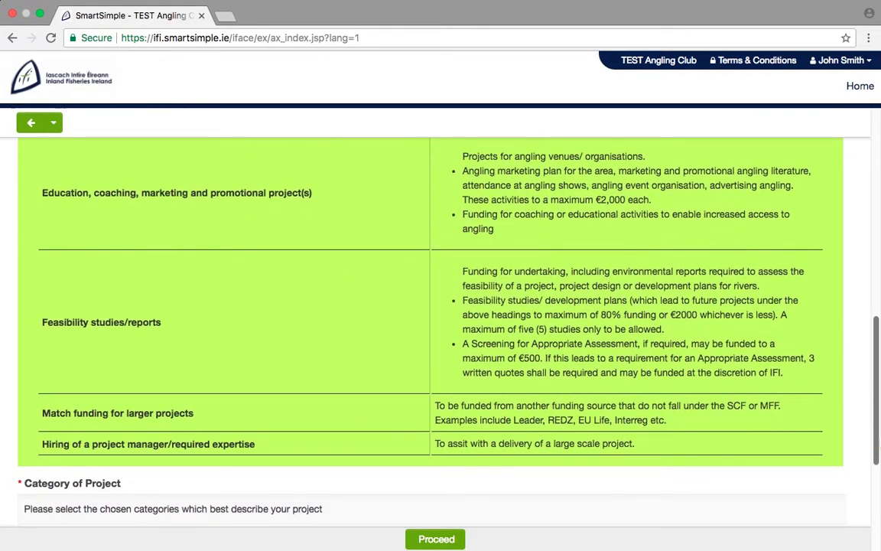
{"action": "left_click", "coordinate": [784, 396]}
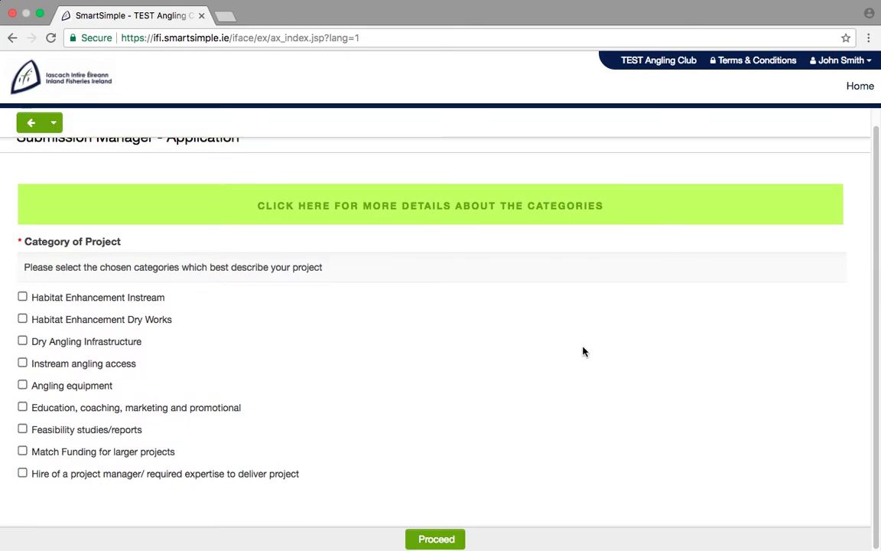
Tick all nine project categories, from Habitat Enhancement Instream to Match Funding, and proceed.
{"action": "left_click", "coordinate": [23, 297]}
{"action": "left_click", "coordinate": [23, 319]}
{"action": "left_click", "coordinate": [22, 341]}
{"action": "left_click", "coordinate": [23, 363]}
{"action": "left_click", "coordinate": [23, 386]}
{"action": "left_click", "coordinate": [23, 408]}
{"action": "left_click", "coordinate": [23, 429]}
{"action": "left_click", "coordinate": [23, 451]}
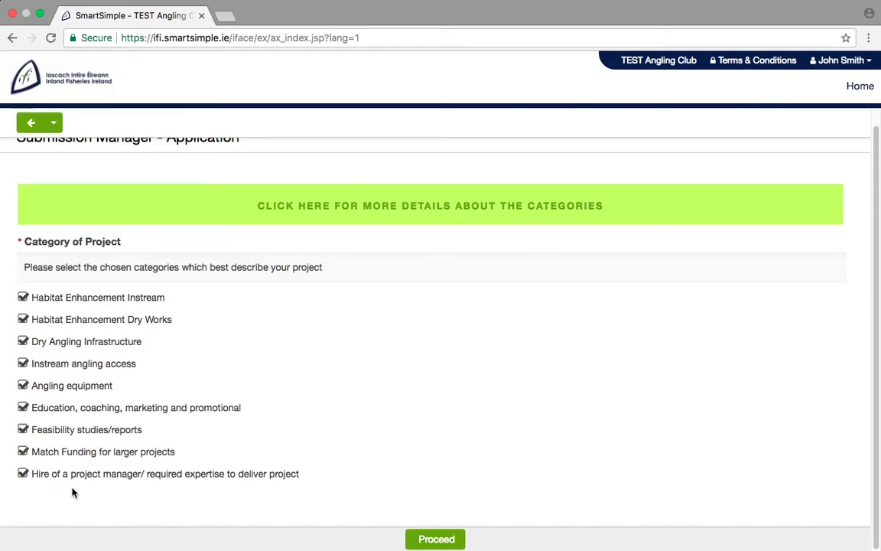
{"action": "left_click", "coordinate": [435, 538]}
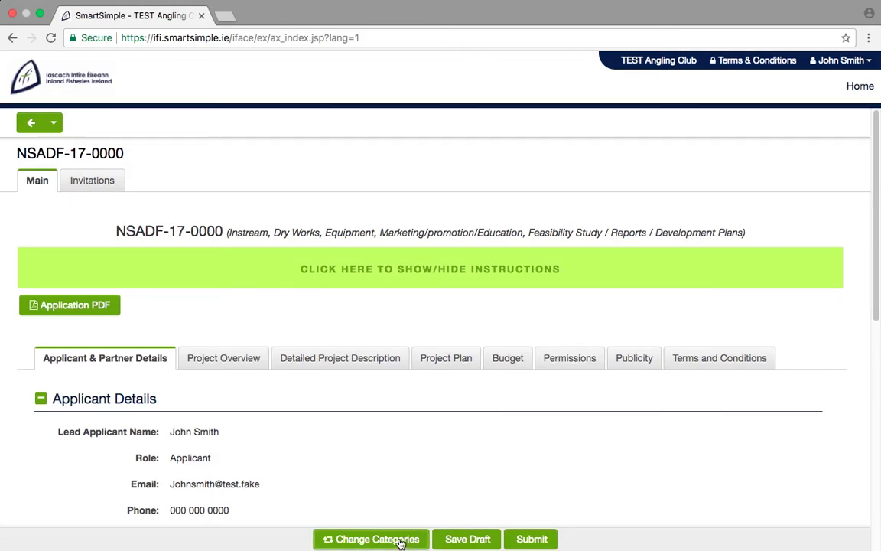
Show the form-filling instructions, read through them, then hide them again.
{"action": "left_click", "coordinate": [399, 539]}
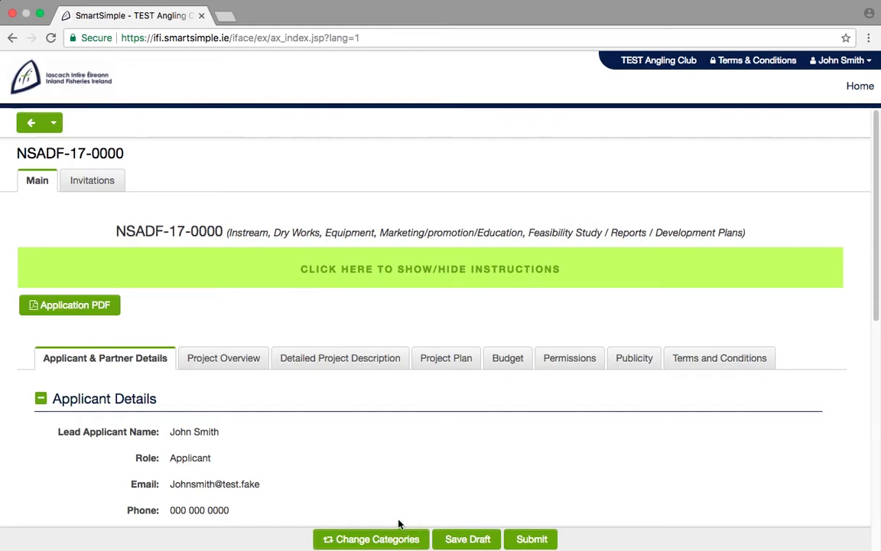
{"action": "left_click", "coordinate": [398, 279]}
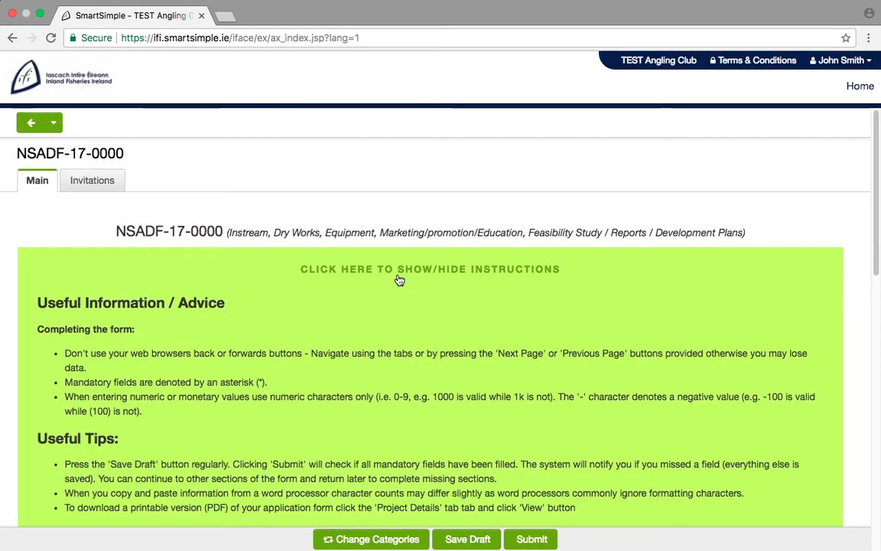
{"action": "scroll", "coordinate": [869, 268], "scroll_direction": "down", "scroll_amount": 2}
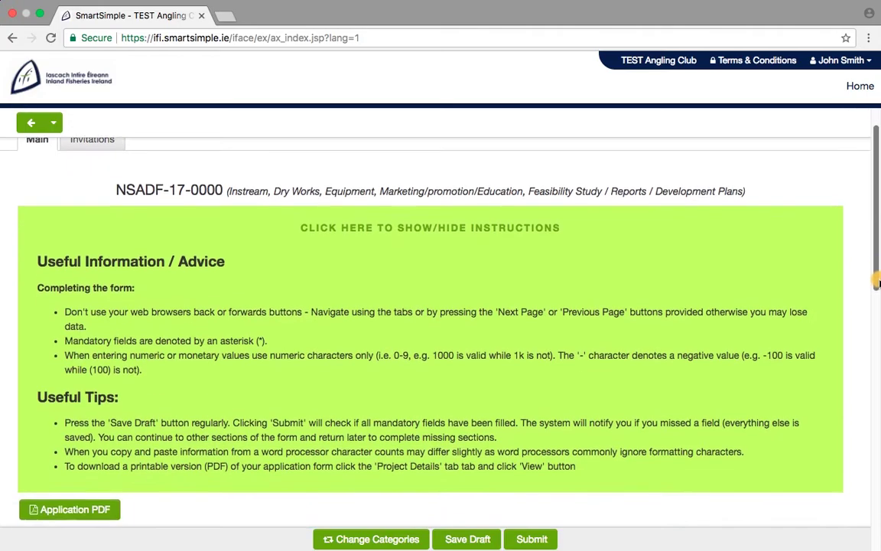
{"action": "left_click", "coordinate": [746, 252]}
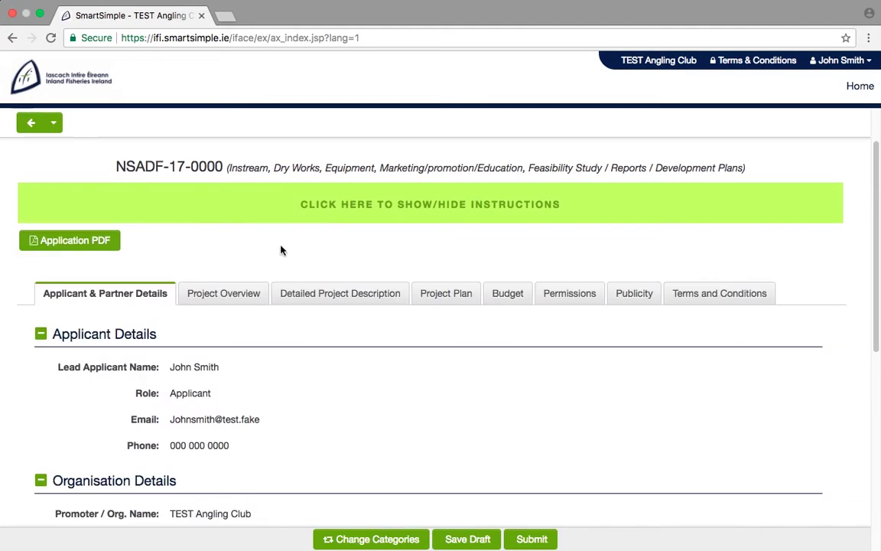
Preview the application PDF, close it, and scroll the application back to the top.
{"action": "left_click", "coordinate": [107, 241]}
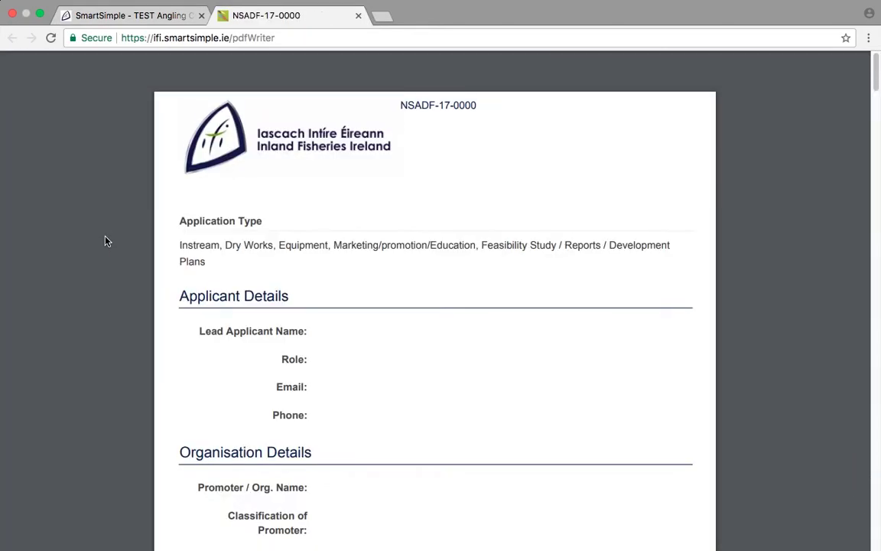
{"action": "left_click", "coordinate": [357, 16]}
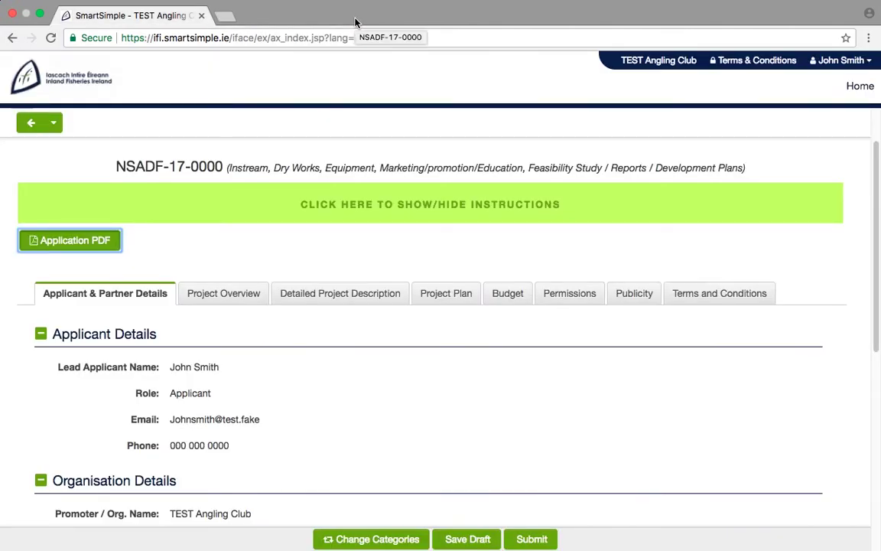
{"action": "left_click_drag", "start_coordinate": [875, 305], "coordinate": [879, 262]}
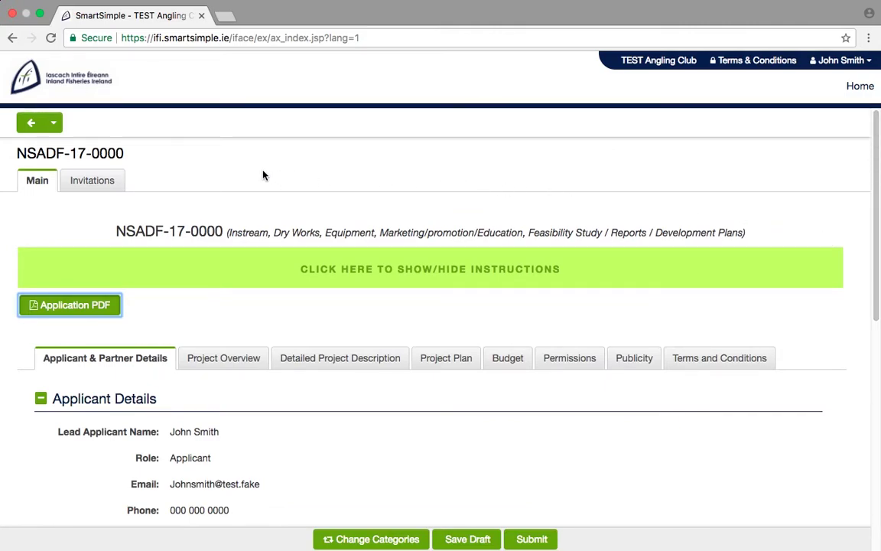
Invite collaborator 'Test' with a placeholder e-mail so they show as Invited, then return to Main.
{"action": "left_click", "coordinate": [102, 180]}
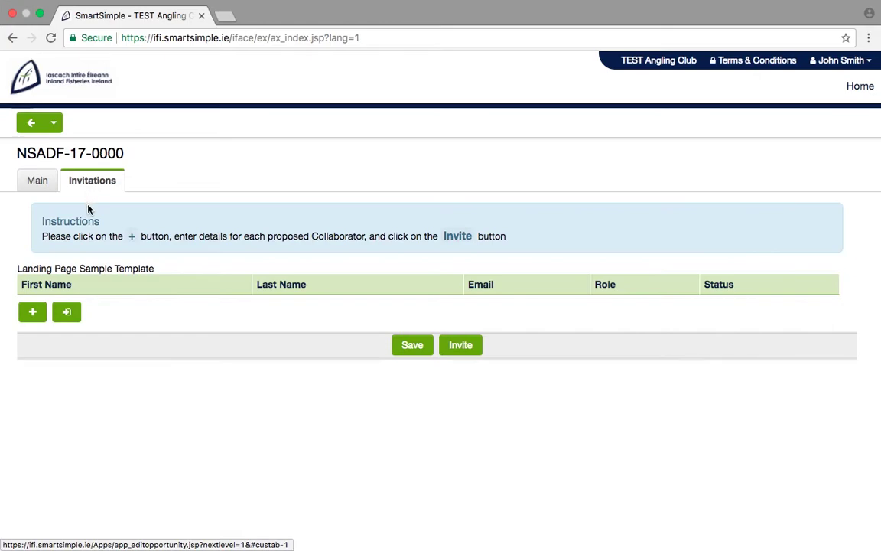
{"action": "left_click", "coordinate": [32, 311]}
{"action": "left_click", "coordinate": [59, 309]}
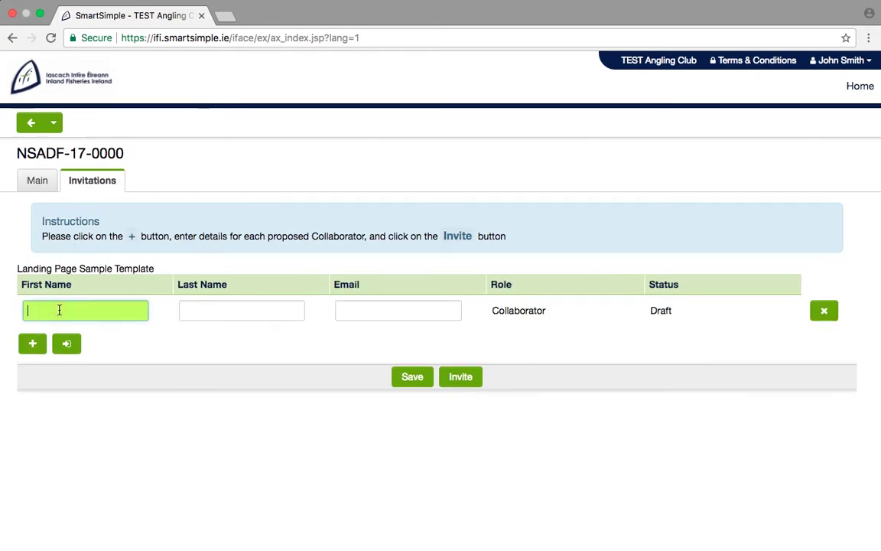
{"action": "type", "text": "Test"}
{"action": "left_click", "coordinate": [188, 310]}
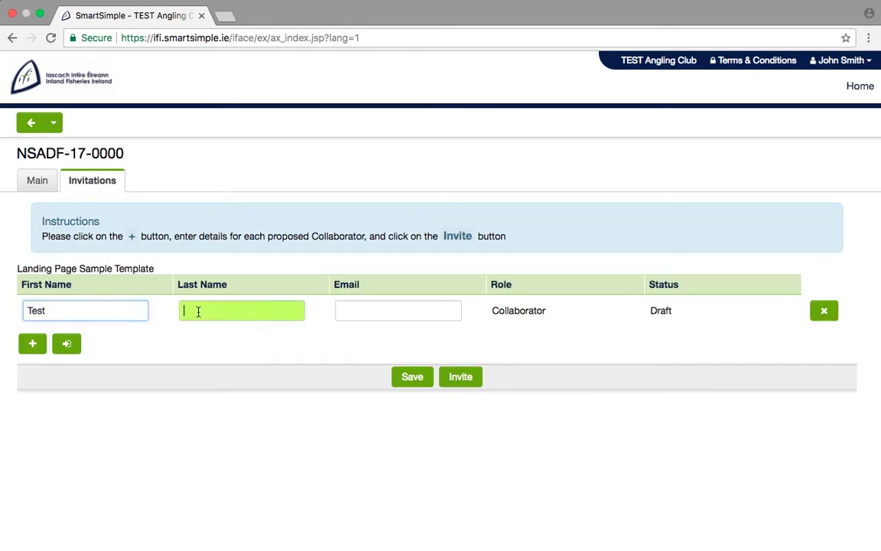
{"action": "left_click", "coordinate": [349, 309]}
{"action": "type", "text": "Testtest@test.fake"}
{"action": "left_click", "coordinate": [453, 376]}
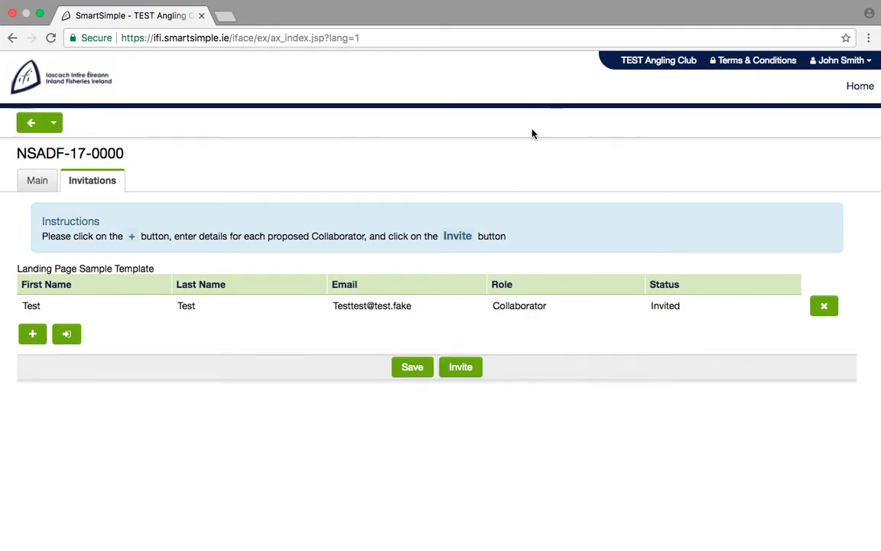
{"action": "left_click", "coordinate": [38, 180]}
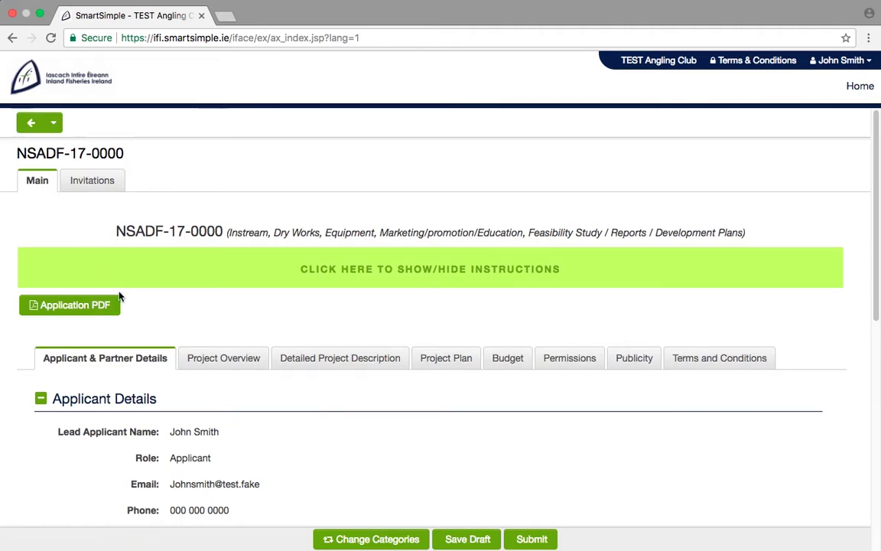
Save the application draft and answer Yes to having contacted Inland Fisheries Ireland.
{"action": "left_click", "coordinate": [474, 540]}
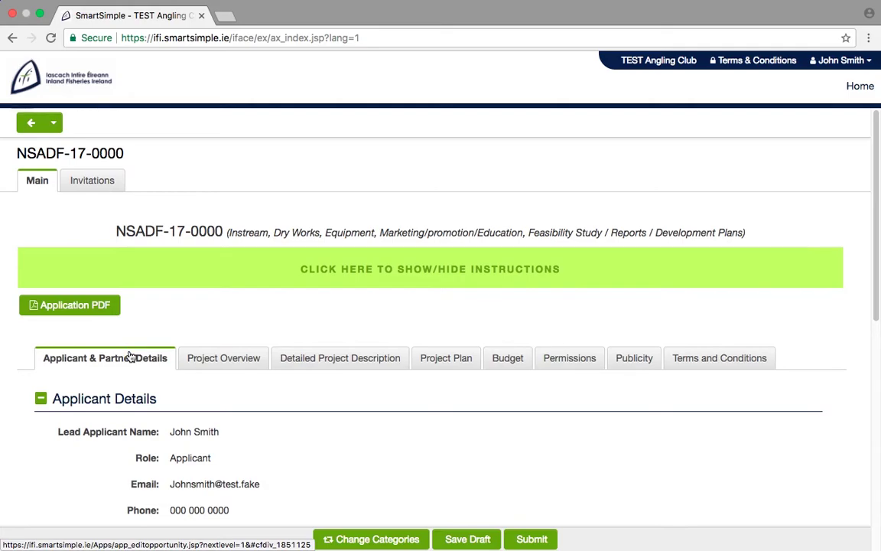
{"action": "left_click_drag", "start_coordinate": [875, 314], "coordinate": [877, 545]}
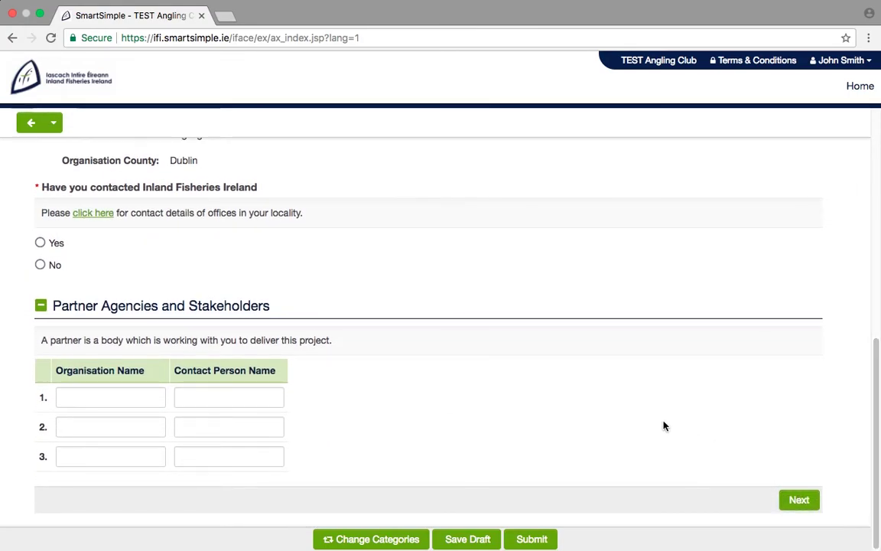
{"action": "left_click", "coordinate": [40, 243]}
Go through the IFI contact, consultation and partner fields, then advance to Project Overview.
{"action": "left_click", "coordinate": [76, 323]}
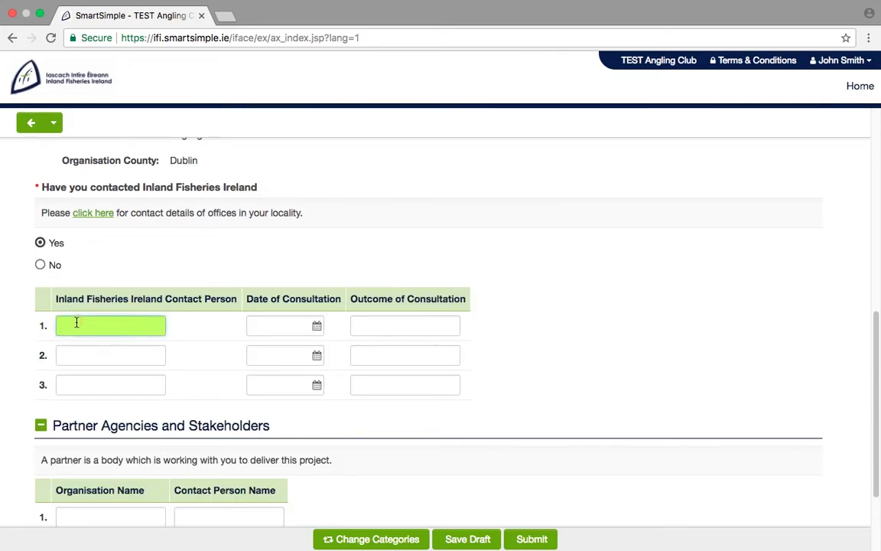
{"action": "left_click", "coordinate": [317, 326]}
{"action": "left_click", "coordinate": [364, 324]}
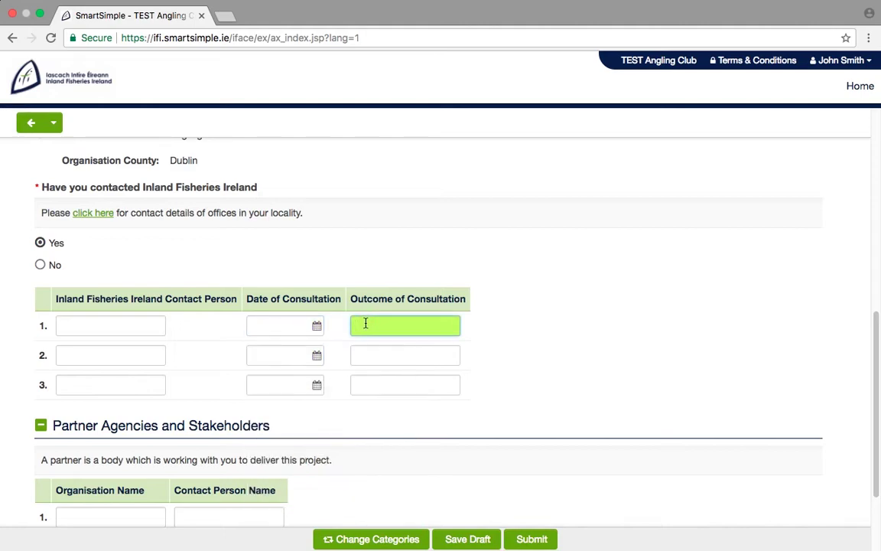
{"action": "scroll", "coordinate": [876, 403], "scroll_direction": "down", "scroll_amount": 3}
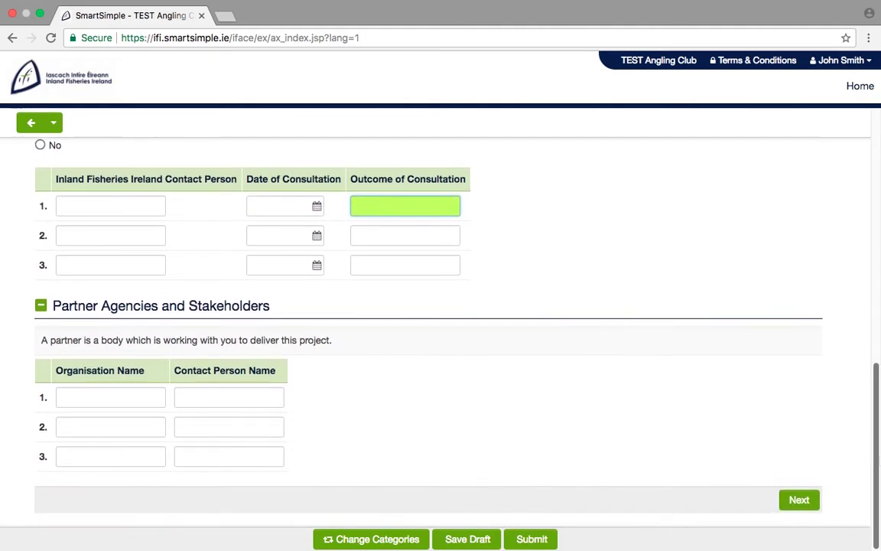
{"action": "left_click", "coordinate": [136, 396]}
{"action": "left_click", "coordinate": [237, 398]}
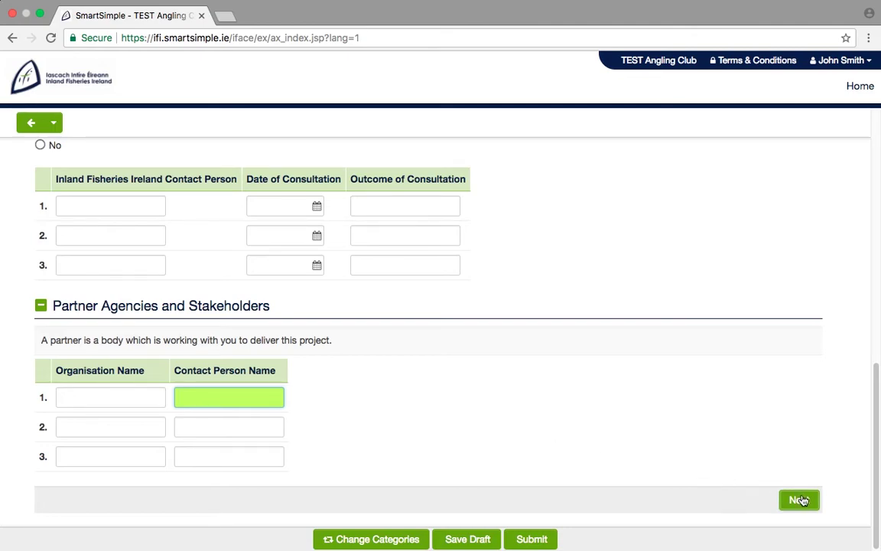
{"action": "left_click", "coordinate": [799, 500]}
{"action": "left_click", "coordinate": [656, 252]}
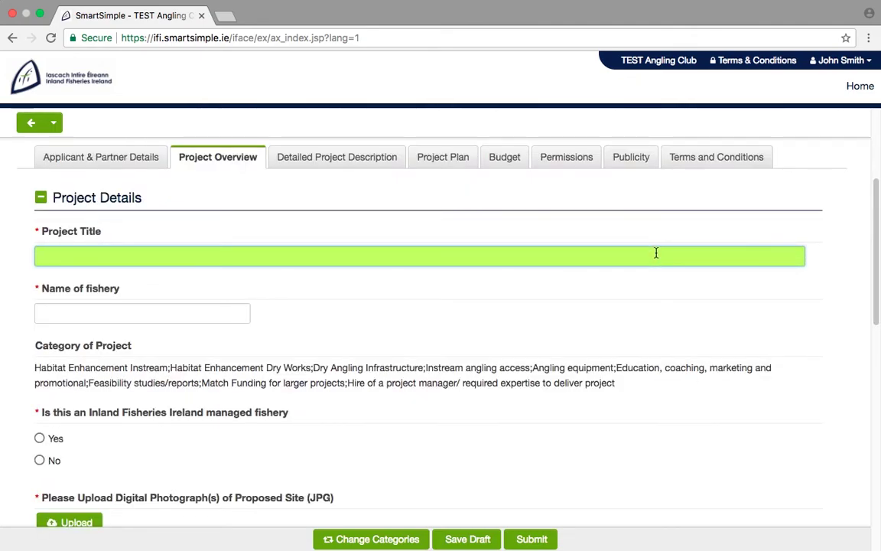
Answer Yes to the project being an IFI managed fishery.
{"action": "left_click", "coordinate": [239, 309]}
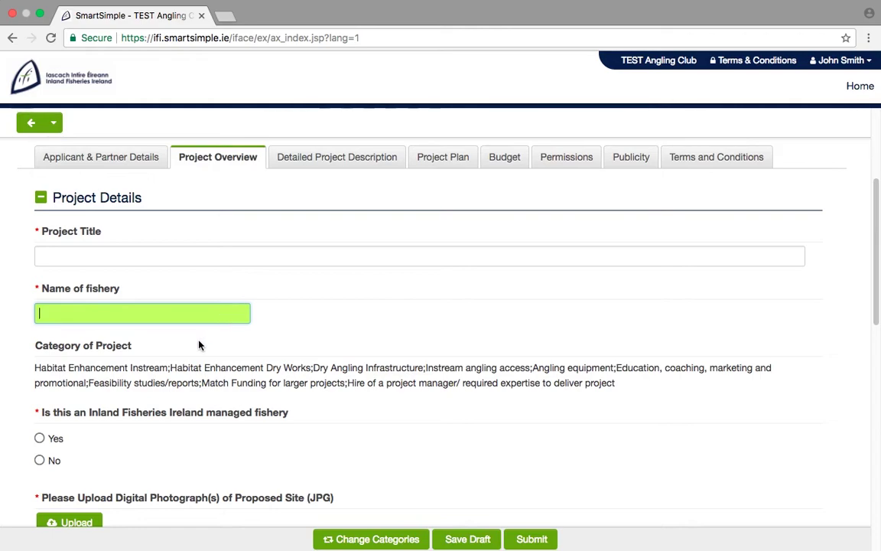
{"action": "left_click", "coordinate": [40, 438]}
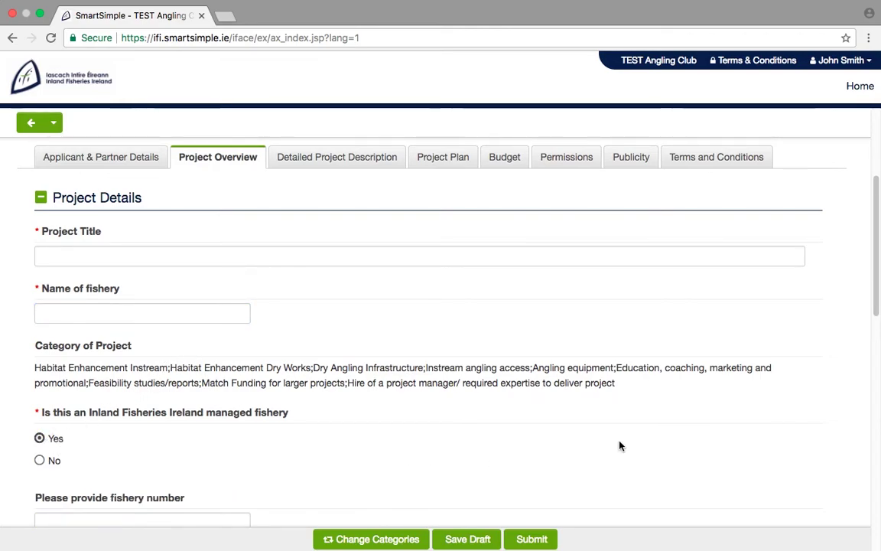
{"action": "left_click_drag", "start_coordinate": [877, 311], "coordinate": [878, 401]}
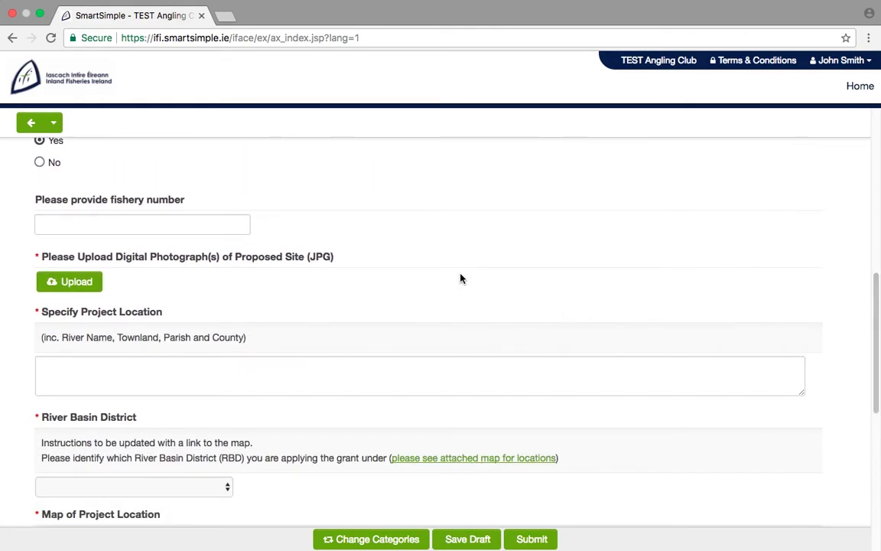
{"action": "left_click", "coordinate": [242, 222]}
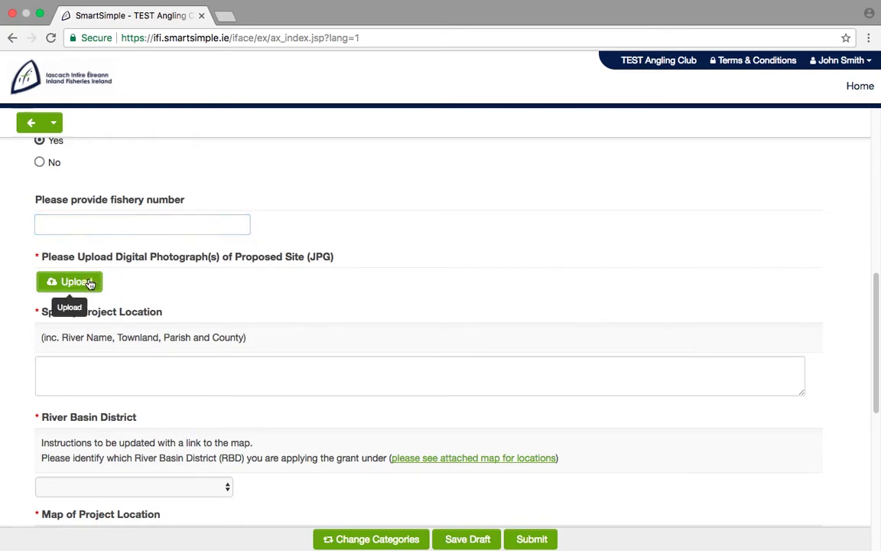
Upload Site_Photograph.jpg as the proposed site photograph.
{"action": "left_click", "coordinate": [89, 282]}
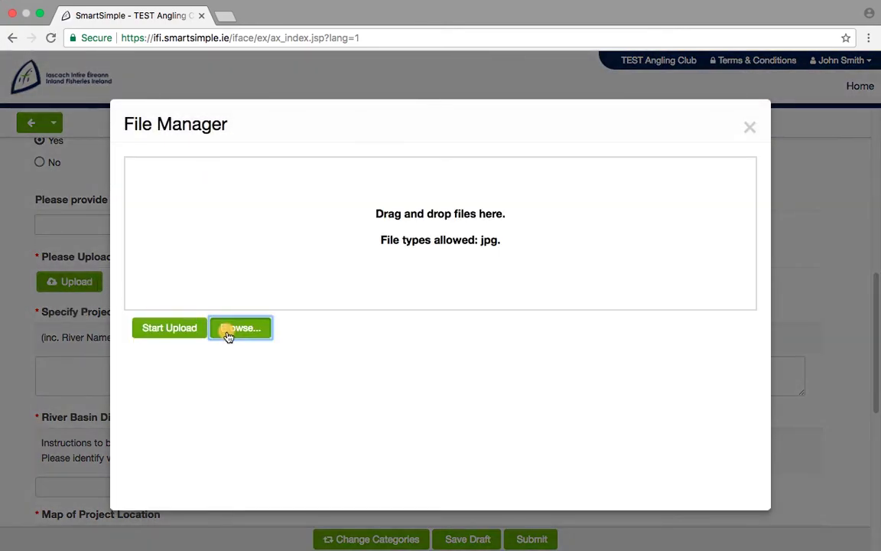
{"action": "left_click", "coordinate": [228, 334]}
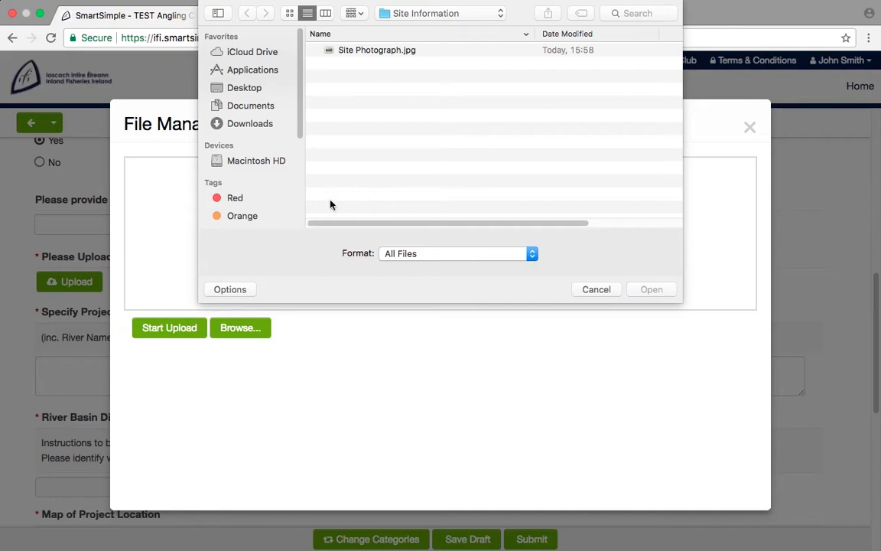
{"action": "left_click", "coordinate": [394, 51]}
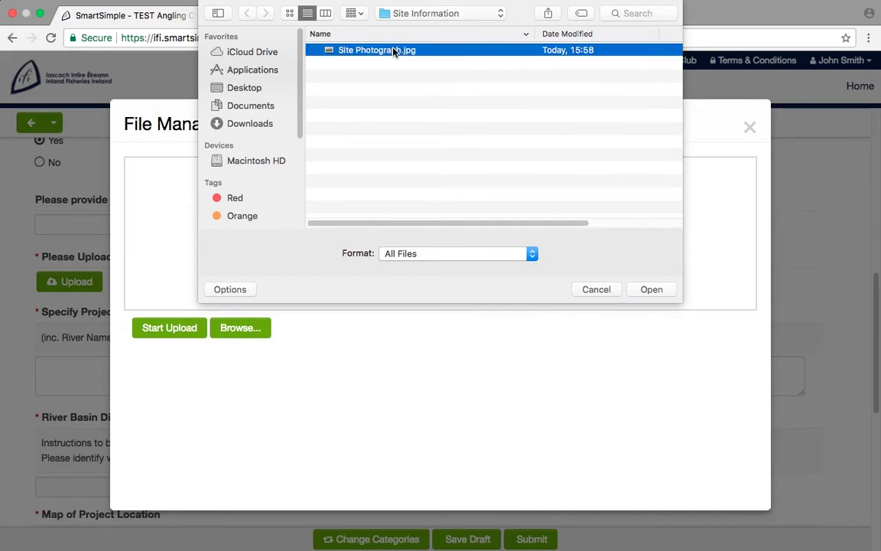
{"action": "left_click", "coordinate": [651, 290]}
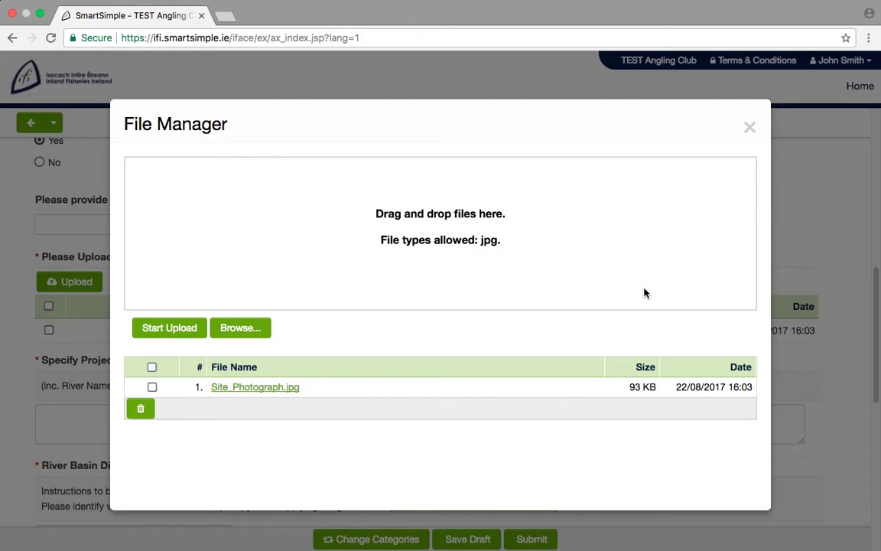
{"action": "left_click", "coordinate": [746, 126]}
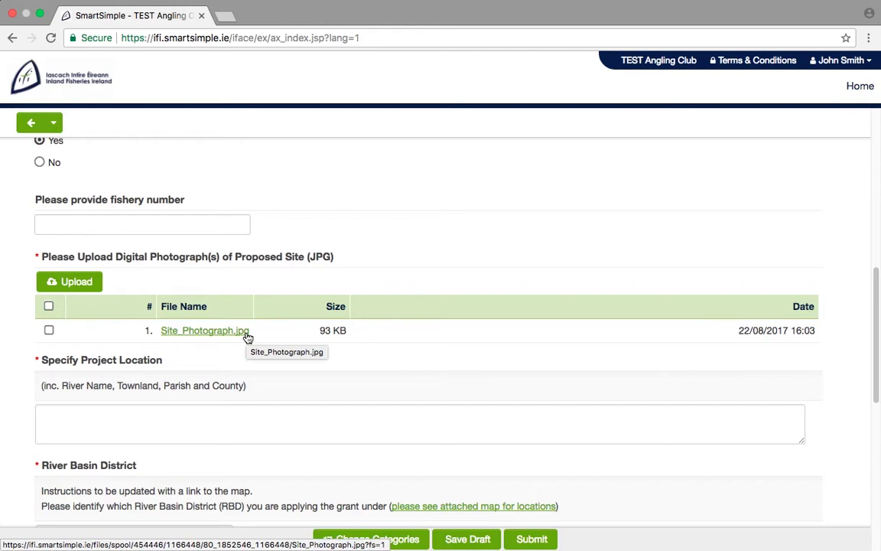
Set the River Basin District to Eastern RBD (Dublin/Louth).
{"action": "left_click", "coordinate": [239, 413]}
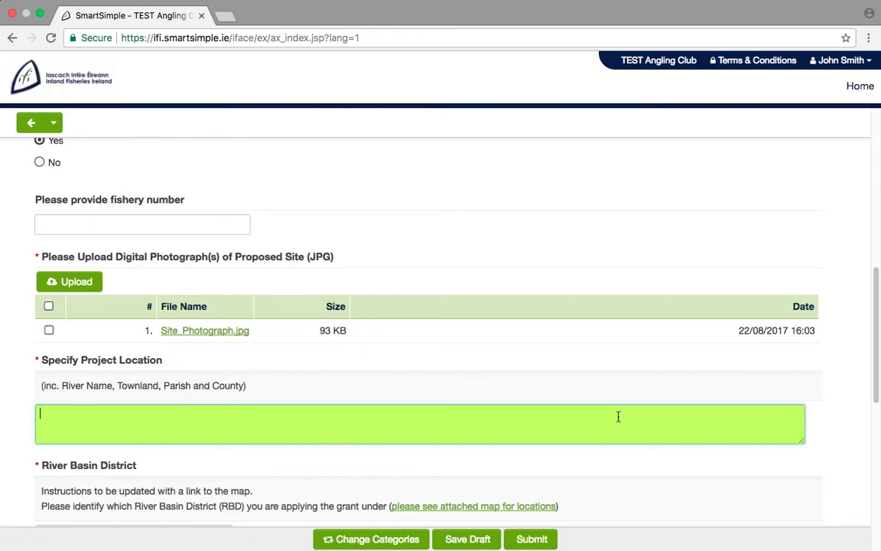
{"action": "left_click_drag", "start_coordinate": [875, 383], "coordinate": [878, 480]}
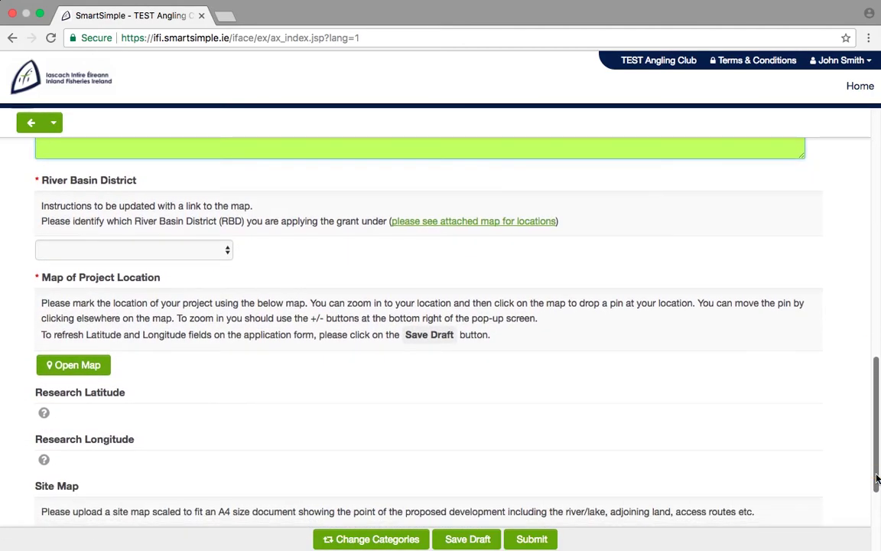
{"action": "left_click", "coordinate": [214, 251]}
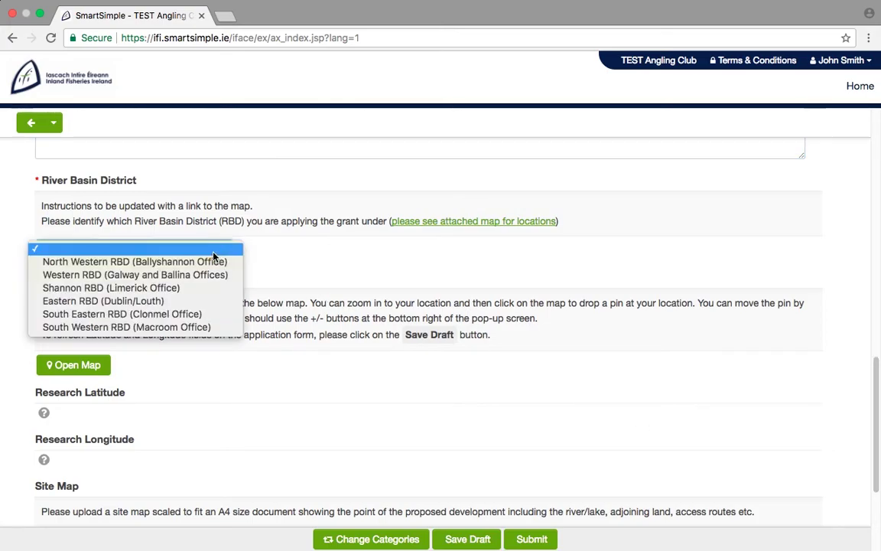
{"action": "left_click", "coordinate": [206, 303]}
Pin the project location on the river north of Carlow on the map and save it.
{"action": "left_click", "coordinate": [94, 364]}
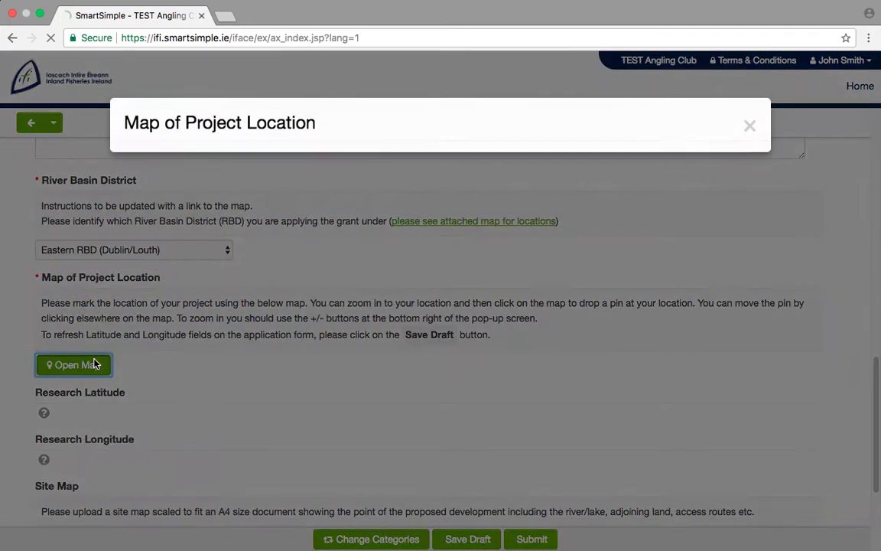
{"action": "left_click_drag", "start_coordinate": [332, 340], "coordinate": [367, 272]}
{"action": "left_click", "coordinate": [754, 456]}
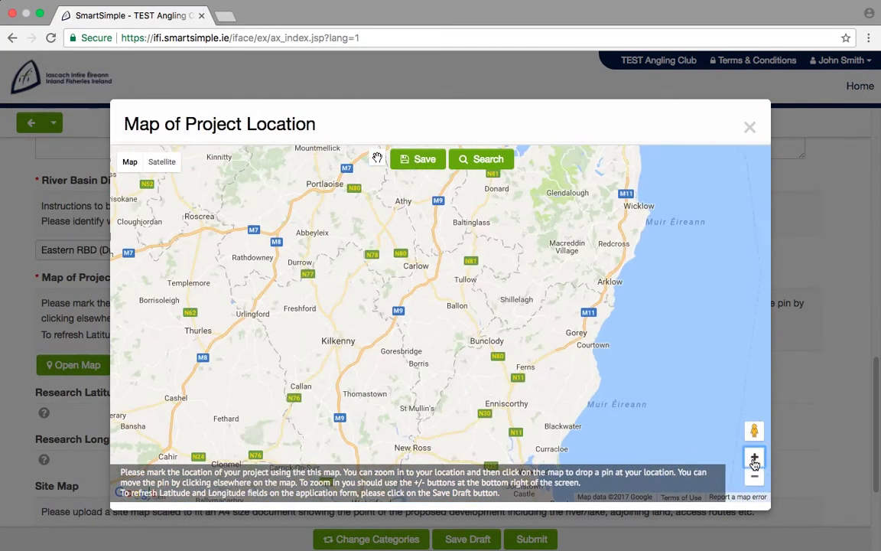
{"action": "left_click", "coordinate": [754, 457]}
{"action": "left_click", "coordinate": [754, 457]}
{"action": "left_click_drag", "start_coordinate": [498, 339], "coordinate": [609, 413]}
{"action": "left_click", "coordinate": [754, 457]}
{"action": "left_click", "coordinate": [754, 457]}
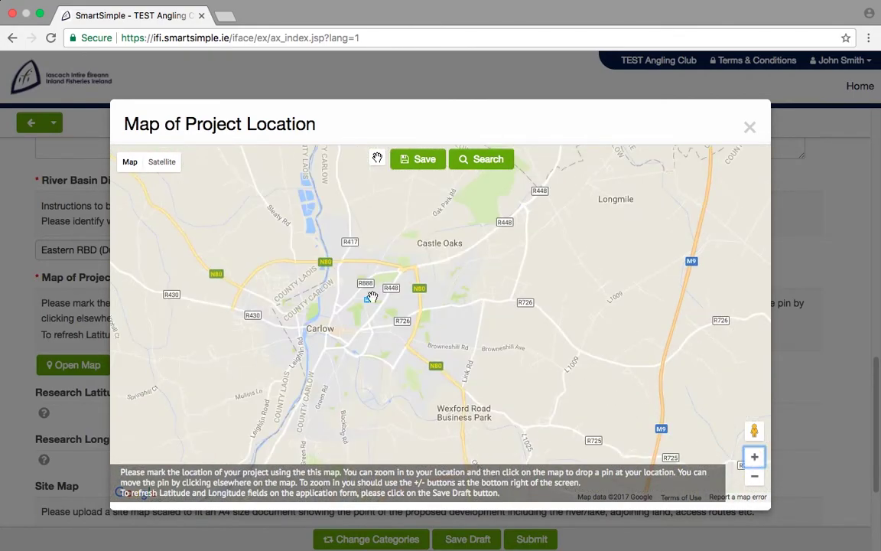
{"action": "left_click", "coordinate": [318, 188]}
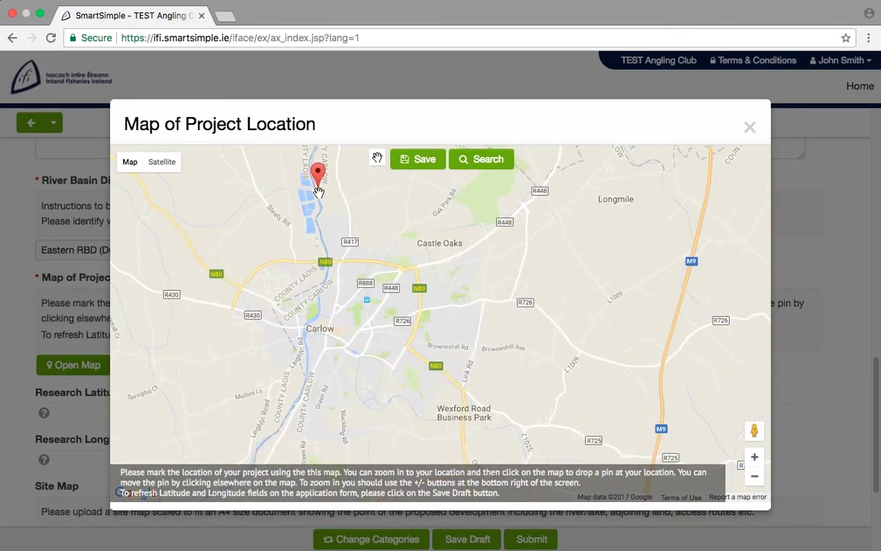
{"action": "left_click", "coordinate": [424, 164]}
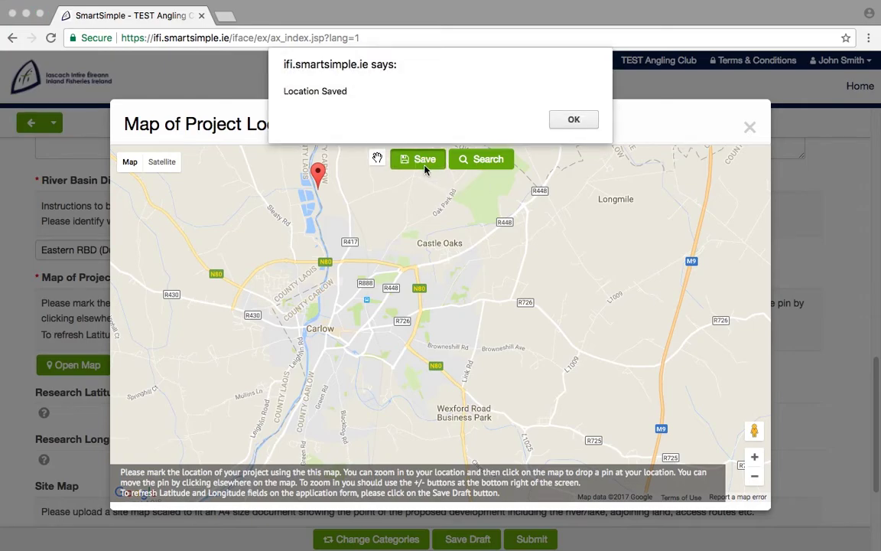
{"action": "left_click", "coordinate": [574, 120]}
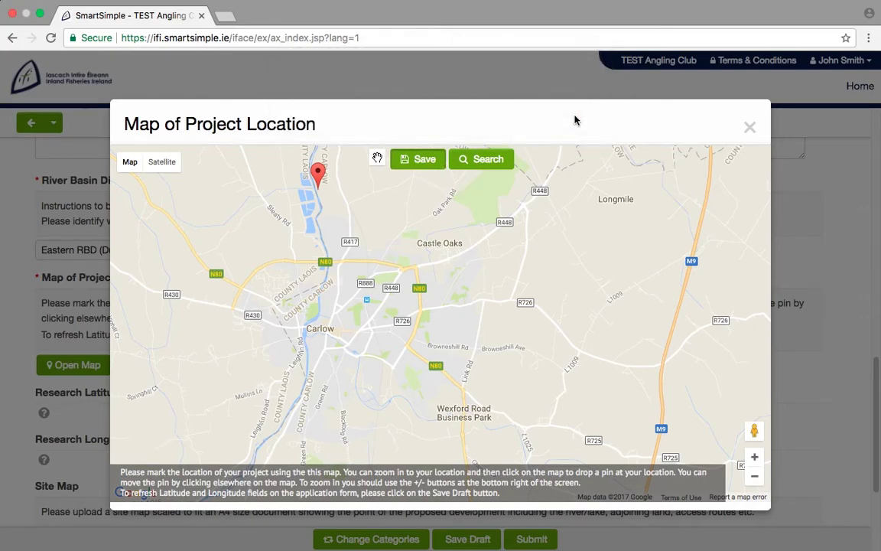
{"action": "left_click", "coordinate": [750, 128]}
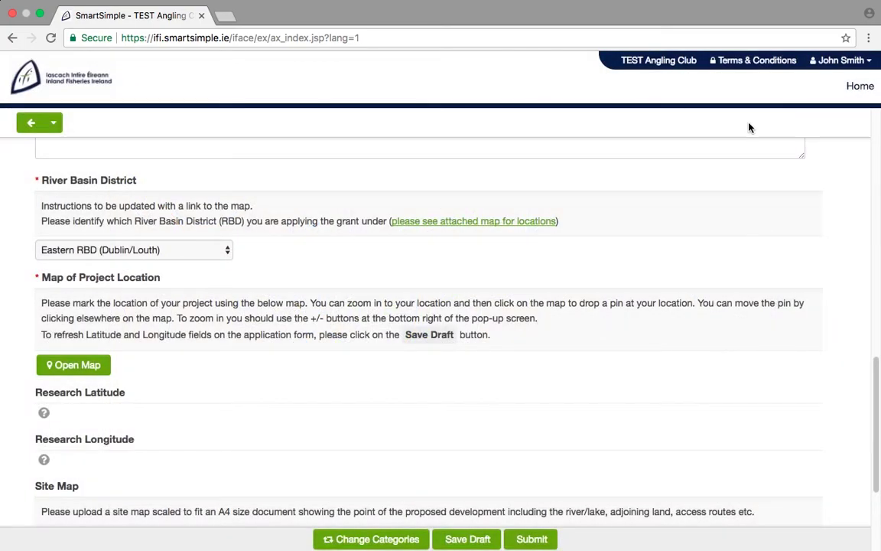
Answer No to the larger river system question and advance to Detailed Project Description.
{"action": "scroll", "coordinate": [789, 330], "scroll_direction": "down", "scroll_amount": 5}
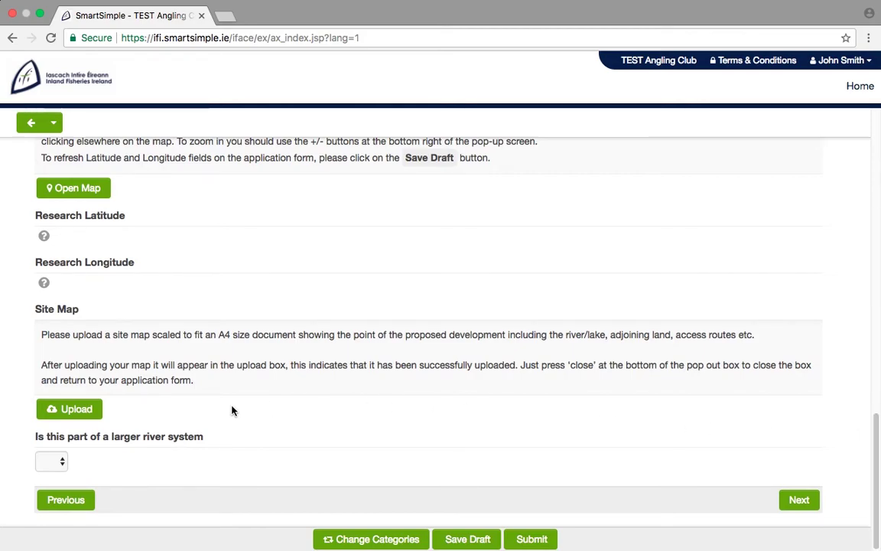
{"action": "left_click", "coordinate": [63, 462]}
{"action": "left_click", "coordinate": [55, 484]}
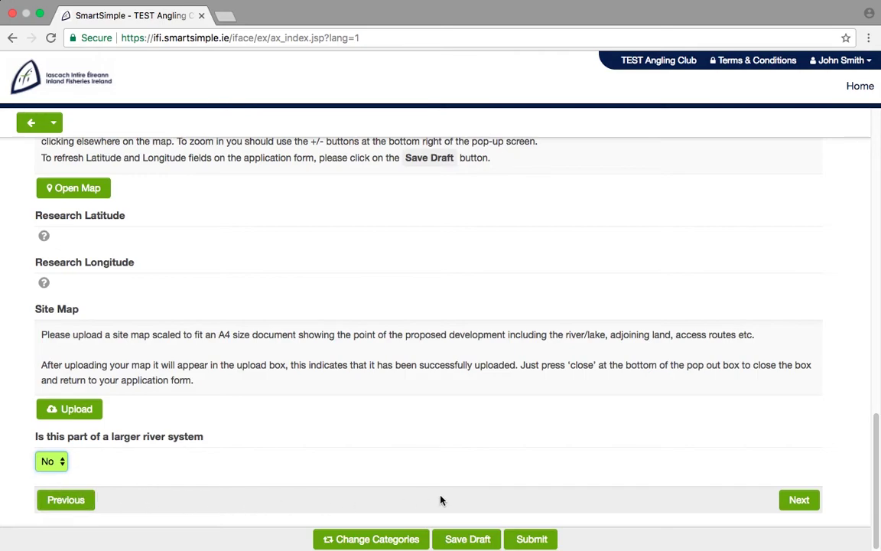
{"action": "left_click", "coordinate": [799, 499]}
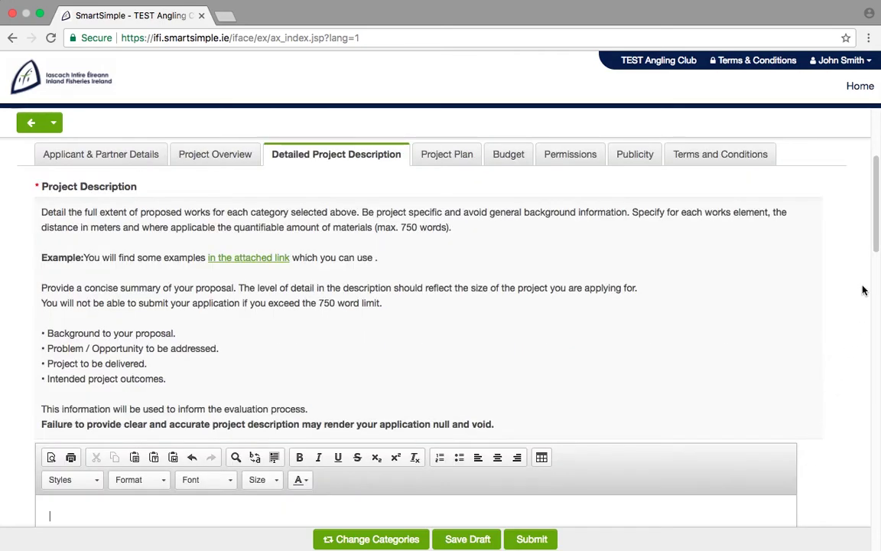
Enter 'Enter Text Here' in the first description answer and the objectives of the call answer.
{"action": "left_click_drag", "start_coordinate": [876, 238], "coordinate": [872, 278]}
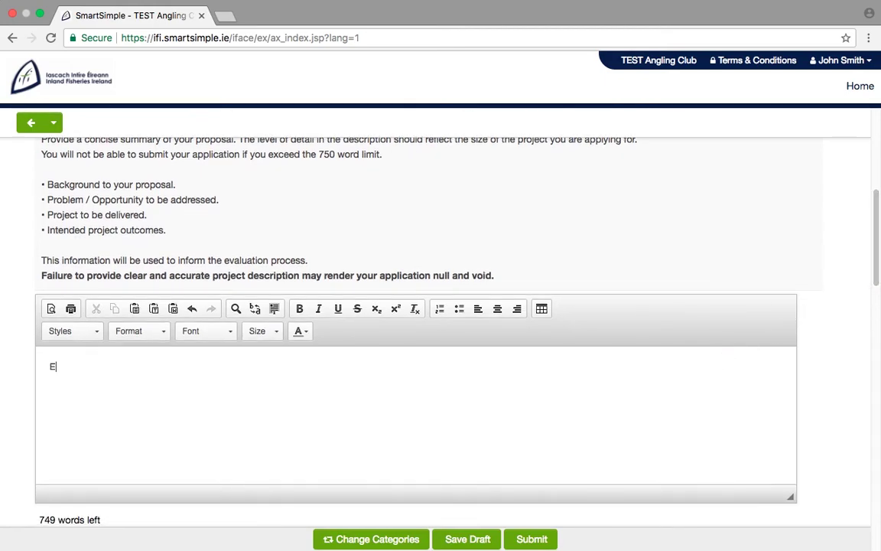
{"action": "type", "text": "Text Here"}
{"action": "left_click_drag", "start_coordinate": [878, 207], "coordinate": [878, 311]}
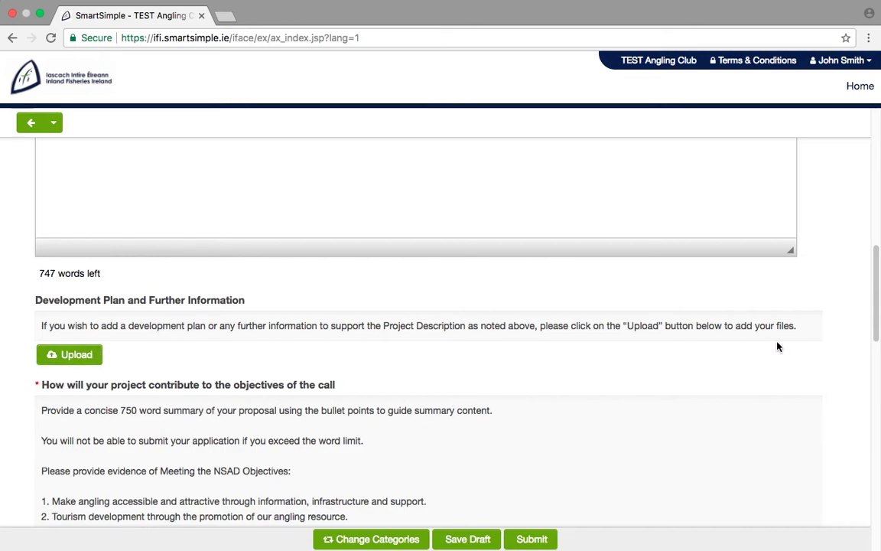
{"action": "left_click_drag", "start_coordinate": [871, 321], "coordinate": [877, 365]}
{"action": "left_click", "coordinate": [446, 441]}
{"action": "type", "text": "Enter Text Here"}
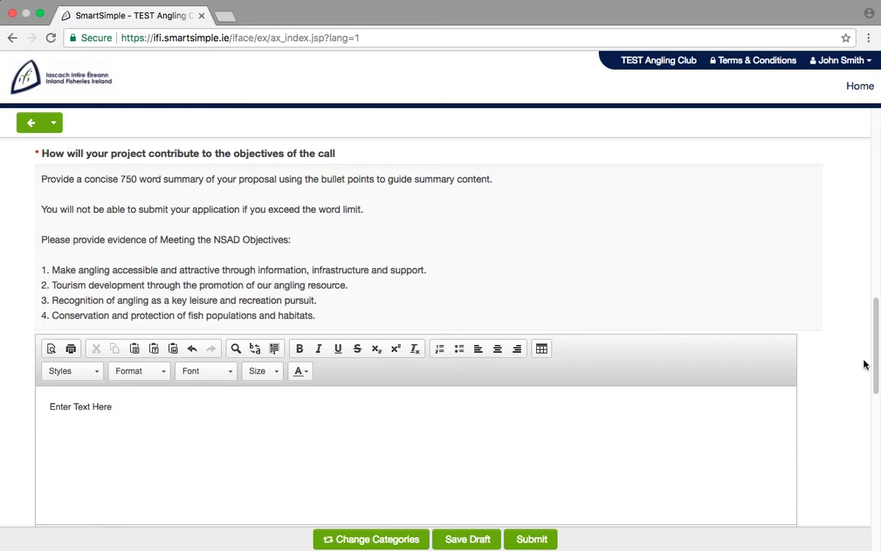
Enter 'Enter Text Here' for value for money and maintenance provisions, then advance to Project Plan.
{"action": "left_click_drag", "start_coordinate": [876, 351], "coordinate": [876, 431]}
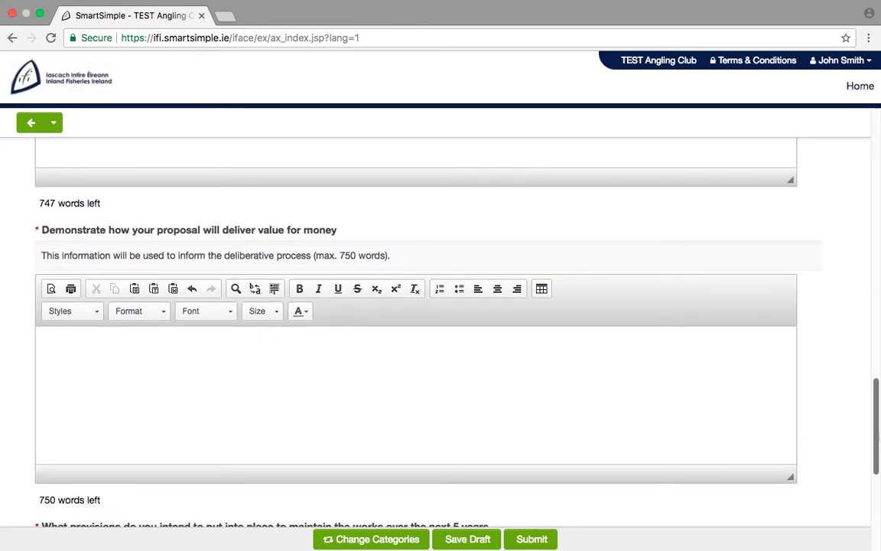
{"action": "left_click", "coordinate": [663, 396]}
{"action": "type", "text": "Enter Text Here"}
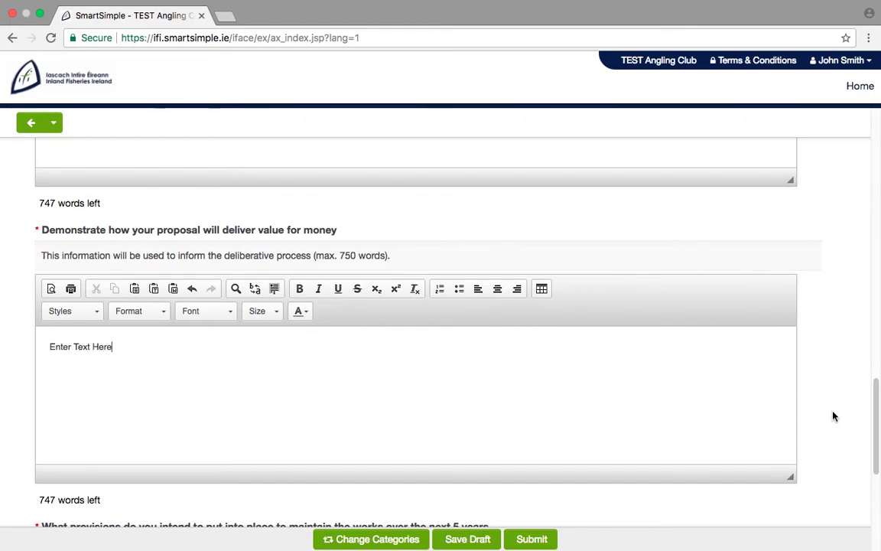
{"action": "left_click_drag", "start_coordinate": [875, 403], "coordinate": [878, 482]}
{"action": "left_click", "coordinate": [720, 373]}
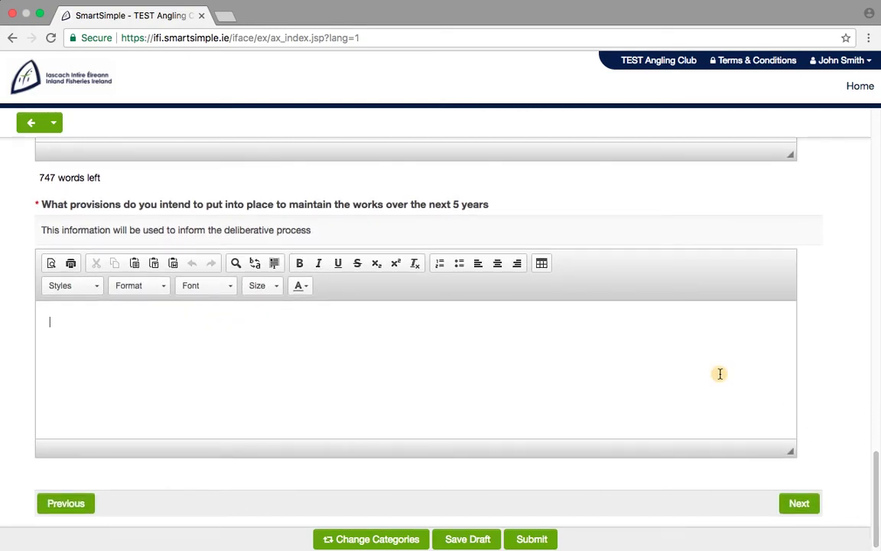
{"action": "type", "text": "Enter Text Here"}
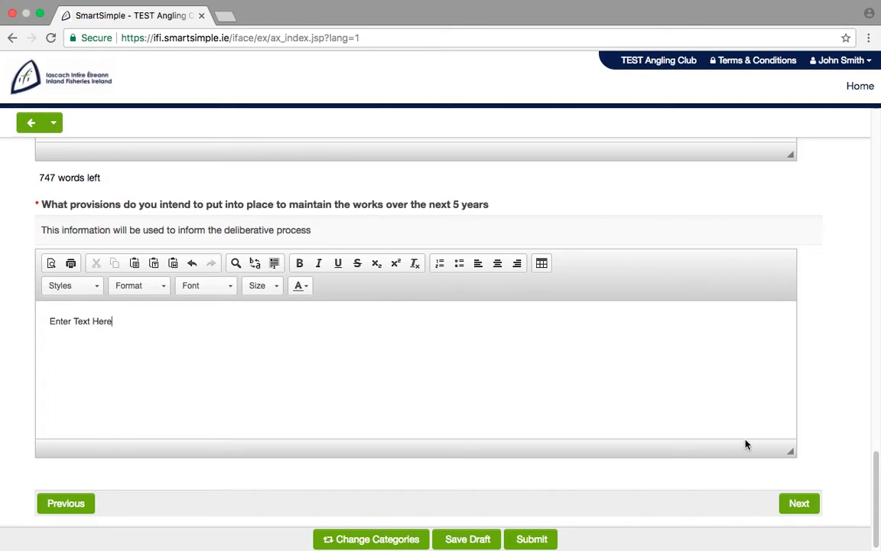
{"action": "left_click", "coordinate": [800, 505]}
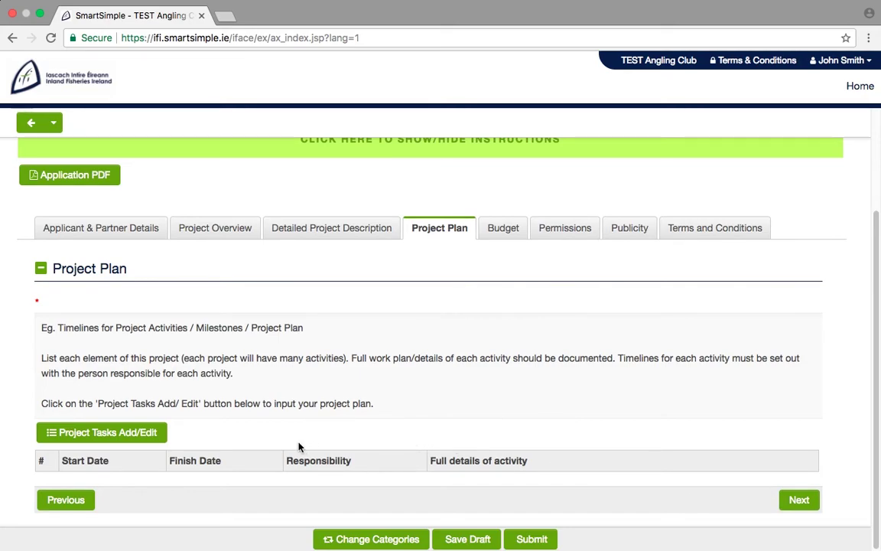
Add a project task running from 22/08/2017 to 31/08/2017.
{"action": "left_click", "coordinate": [159, 436]}
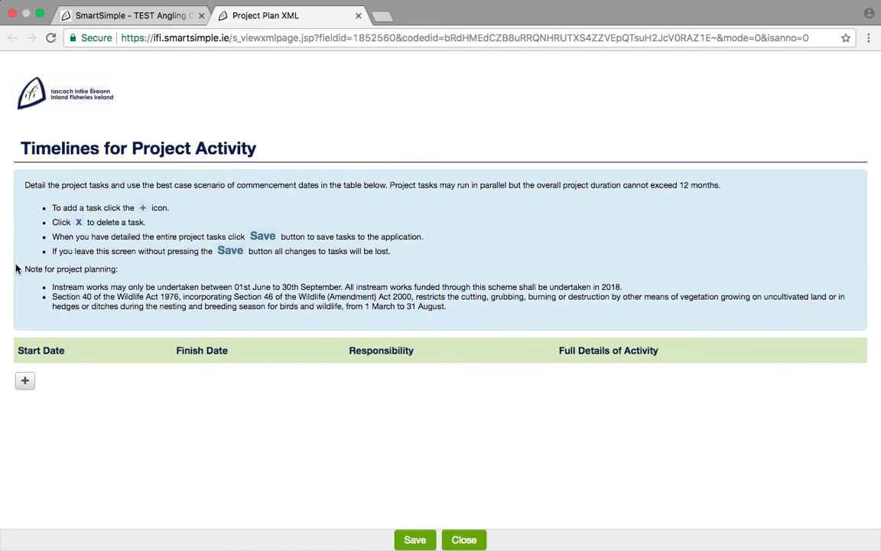
{"action": "left_click", "coordinate": [26, 381]}
{"action": "left_click", "coordinate": [136, 387]}
{"action": "left_click", "coordinate": [85, 311]}
{"action": "left_click", "coordinate": [281, 386]}
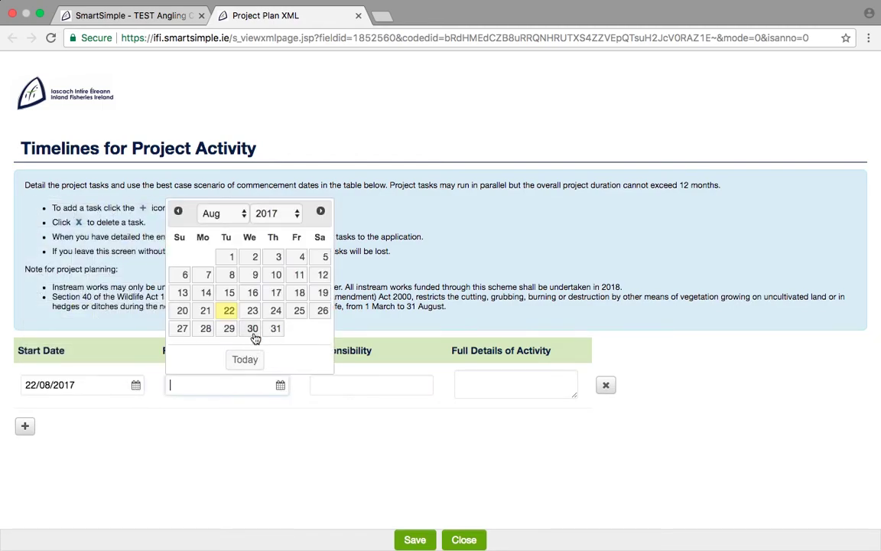
{"action": "left_click", "coordinate": [256, 276]}
Give the task responsibility and details 'Test', save it, and advance to Budget.
{"action": "left_click", "coordinate": [324, 384]}
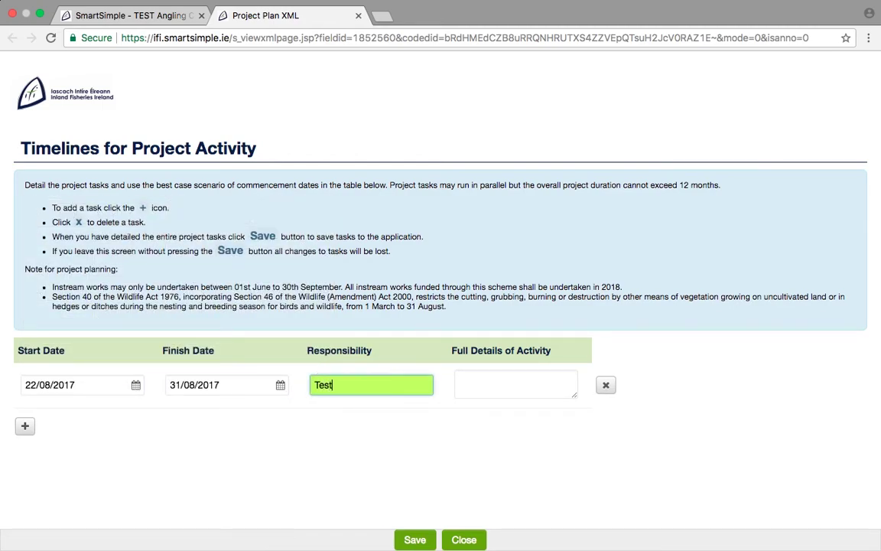
{"action": "left_click", "coordinate": [465, 382]}
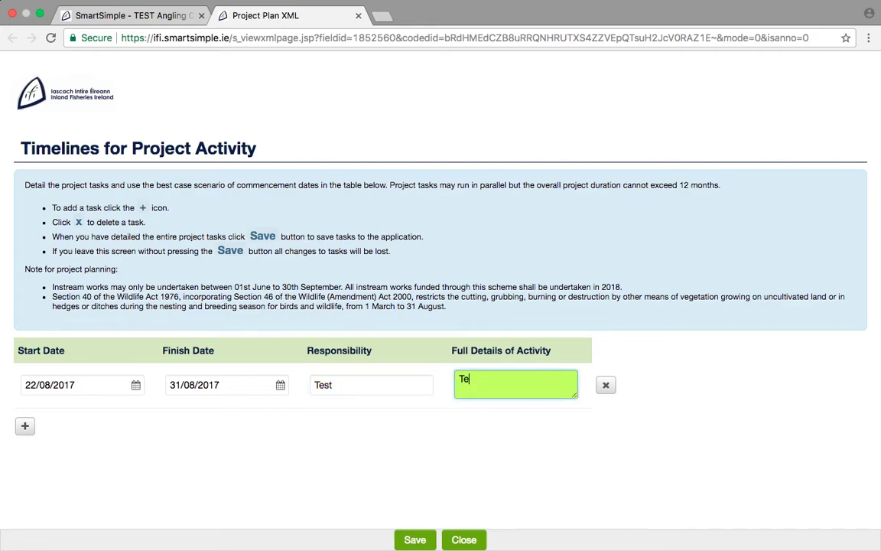
{"action": "left_click", "coordinate": [414, 540]}
{"action": "left_click", "coordinate": [464, 541]}
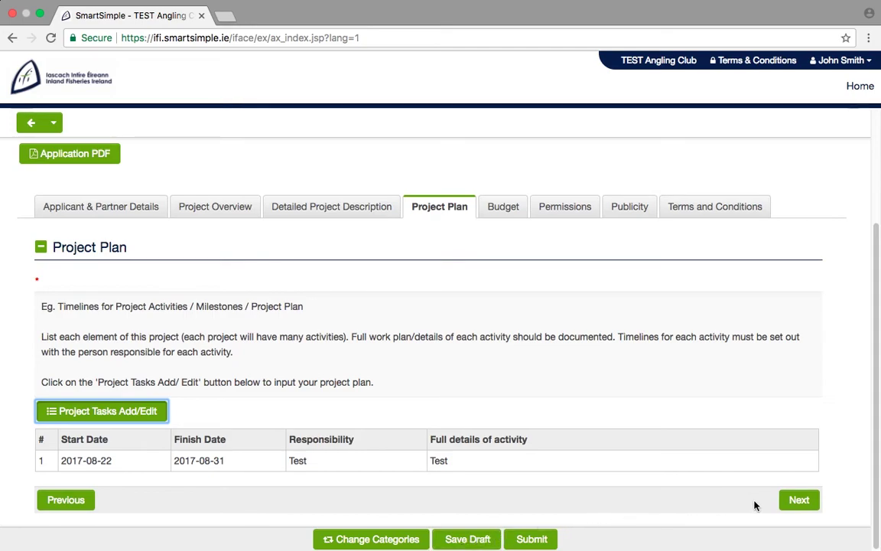
{"action": "left_click", "coordinate": [799, 501]}
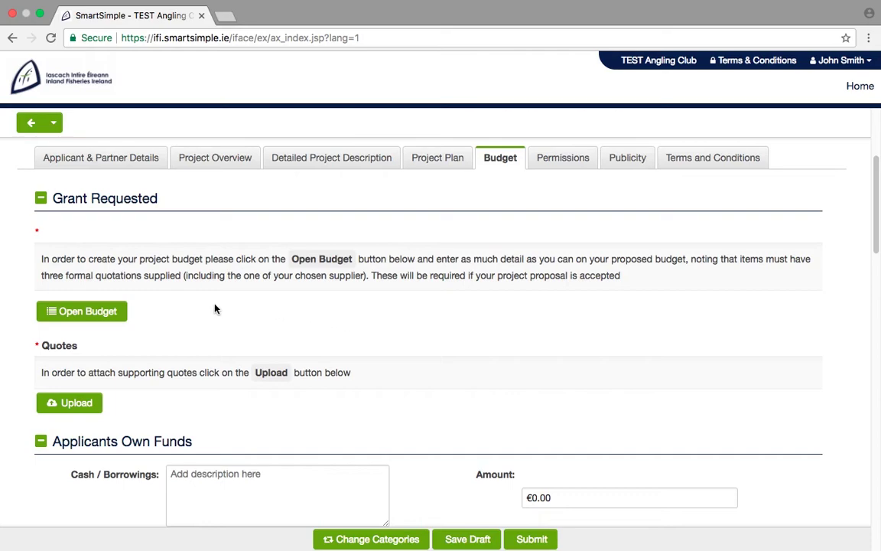
Add an Angling Equipment budget item described as 'Equipment' with preferred supplier Test1.
{"action": "left_click", "coordinate": [120, 317]}
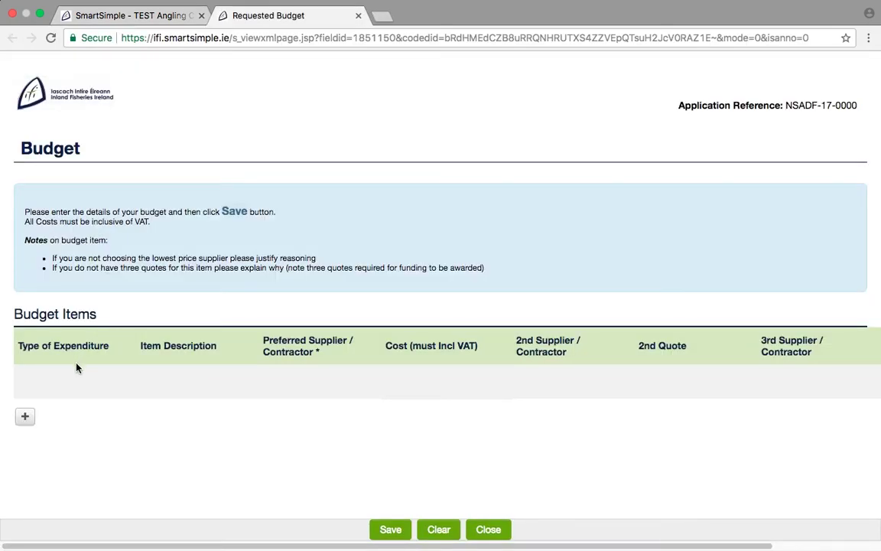
{"action": "left_click", "coordinate": [26, 415]}
{"action": "left_click", "coordinate": [139, 383]}
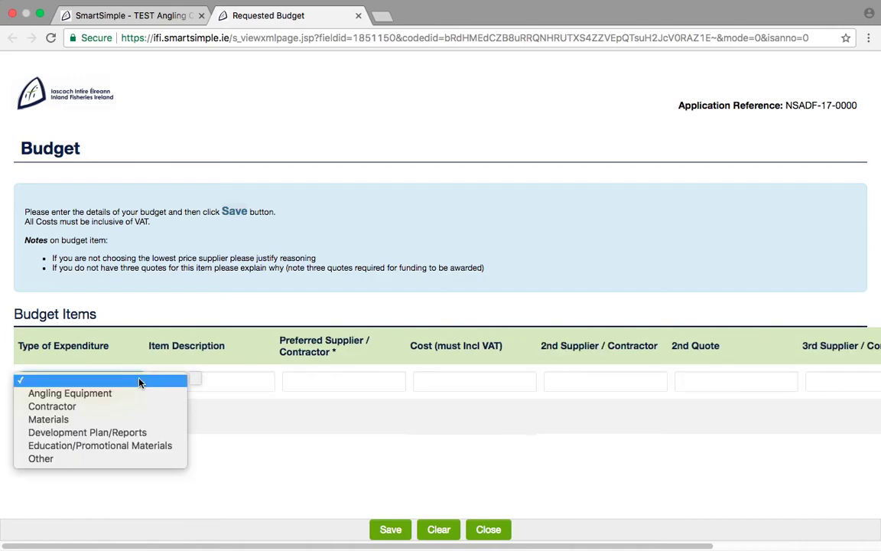
{"action": "left_click", "coordinate": [176, 390]}
{"action": "left_click", "coordinate": [170, 384]}
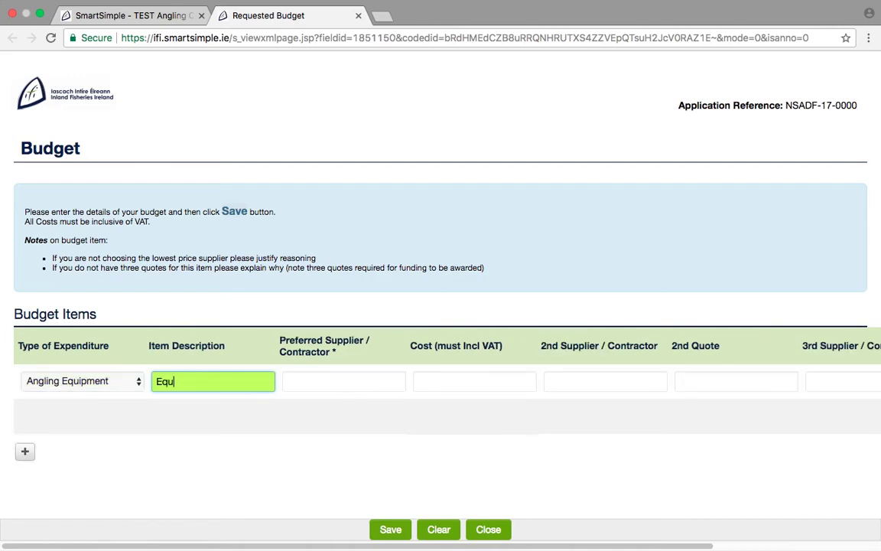
{"action": "left_click", "coordinate": [291, 382]}
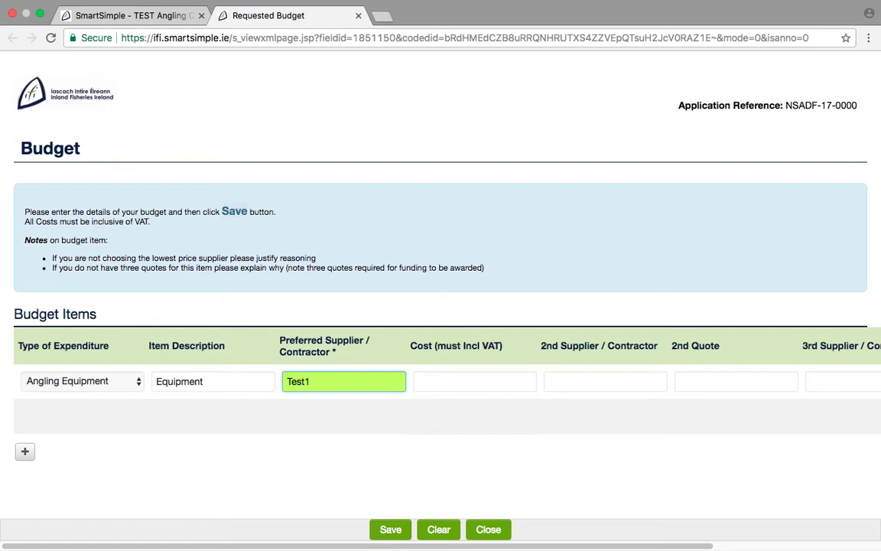
Enter cost €1,000, Test2 quoting €2,000 and Test3 quoting €3,000, then save the worksheet.
{"action": "left_click", "coordinate": [426, 384]}
{"action": "left_click", "coordinate": [562, 385]}
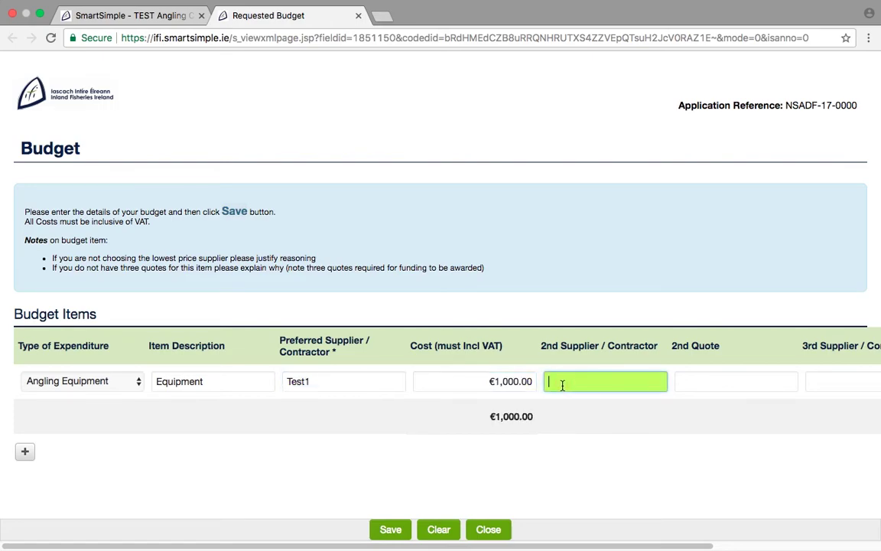
{"action": "left_click", "coordinate": [689, 385]}
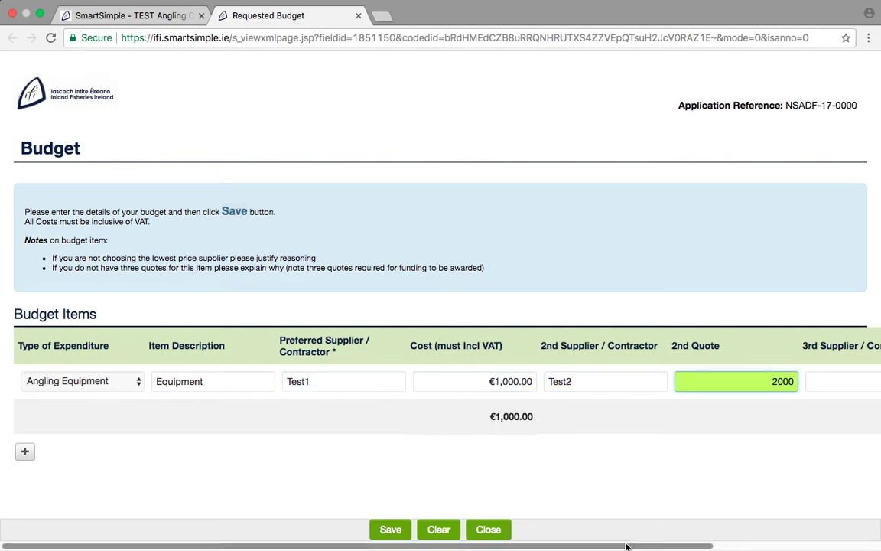
{"action": "scroll", "coordinate": [805, 475], "scroll_direction": "right", "scroll_amount": 5}
{"action": "left_click", "coordinate": [663, 382]}
{"action": "type", "text": "T"}
{"action": "left_click", "coordinate": [764, 381]}
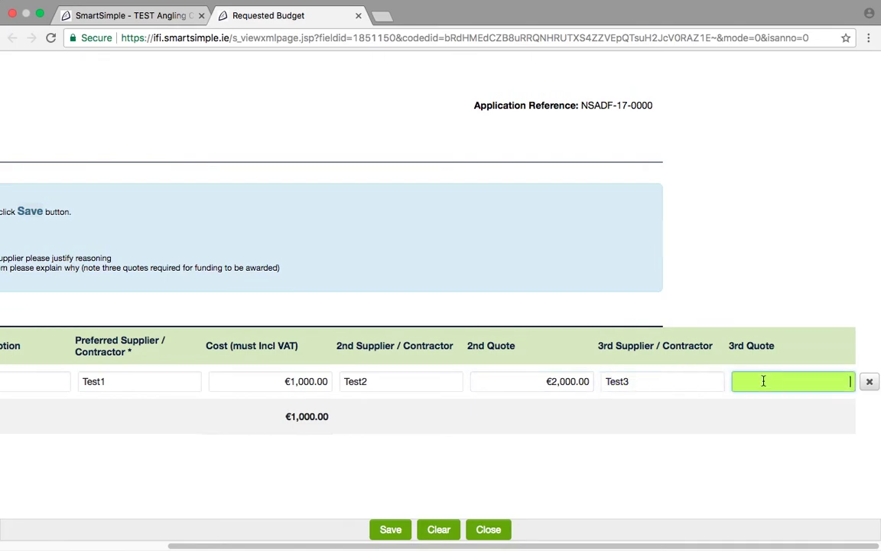
{"action": "left_click", "coordinate": [391, 529]}
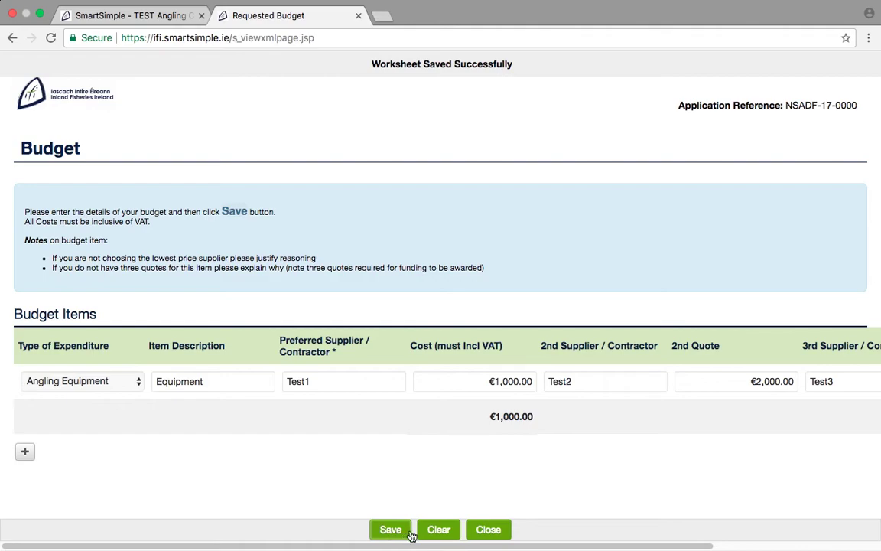
Close the budget worksheet and scroll down to the Other questions on grant aid and VAT.
{"action": "left_click", "coordinate": [488, 530]}
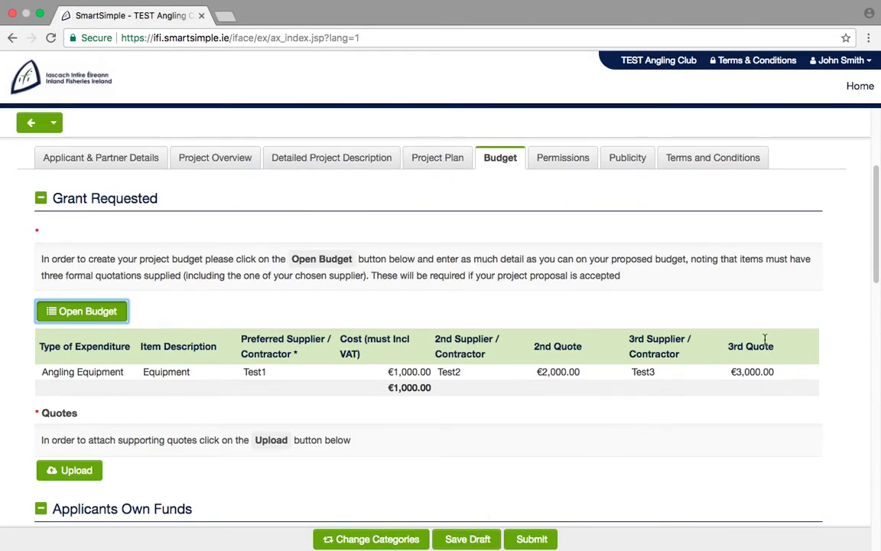
{"action": "left_click_drag", "start_coordinate": [876, 271], "coordinate": [876, 308]}
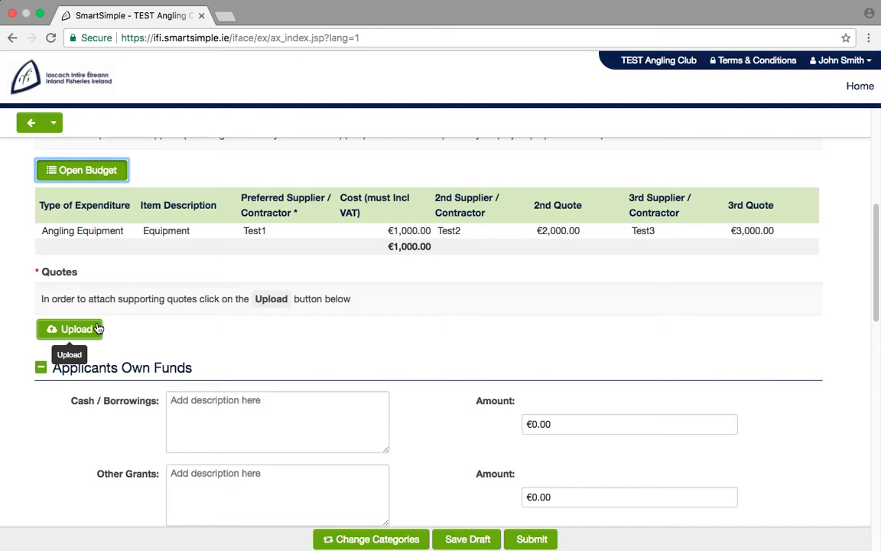
{"action": "left_click_drag", "start_coordinate": [876, 268], "coordinate": [878, 321]}
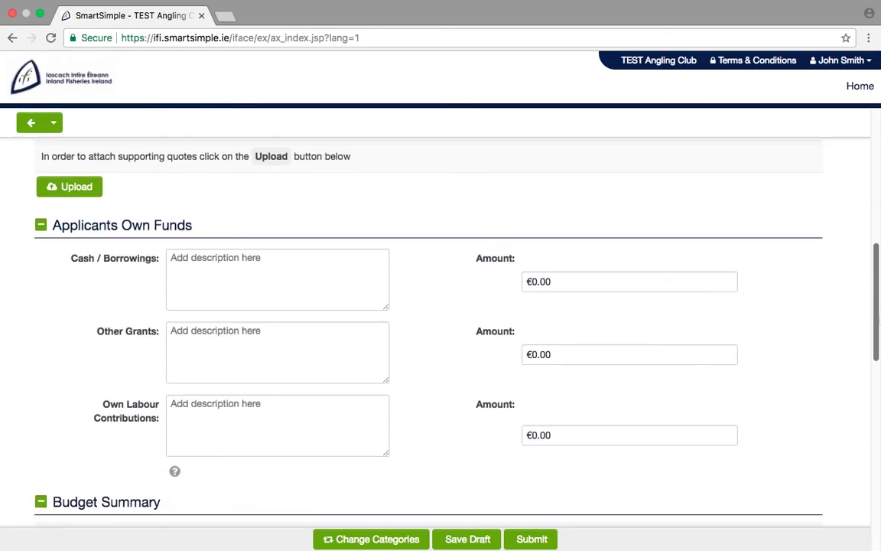
{"action": "left_click_drag", "start_coordinate": [878, 321], "coordinate": [878, 448]}
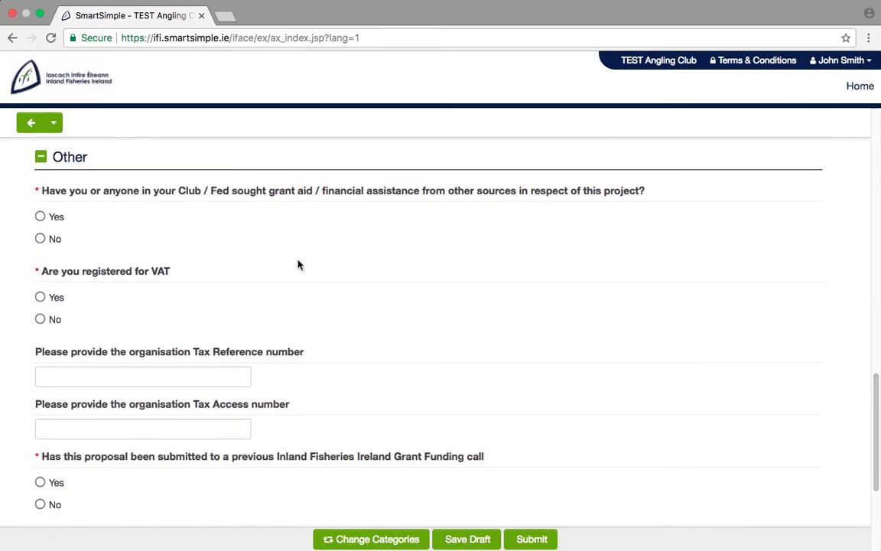
Answer Yes to other grant aid and VAT registration, then go through the funding and tax-number fields.
{"action": "left_click", "coordinate": [40, 218]}
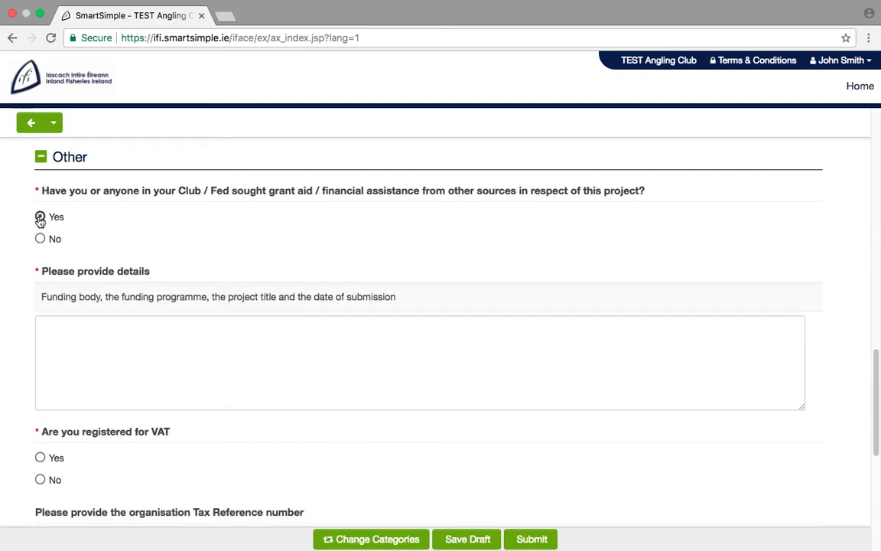
{"action": "left_click", "coordinate": [61, 330]}
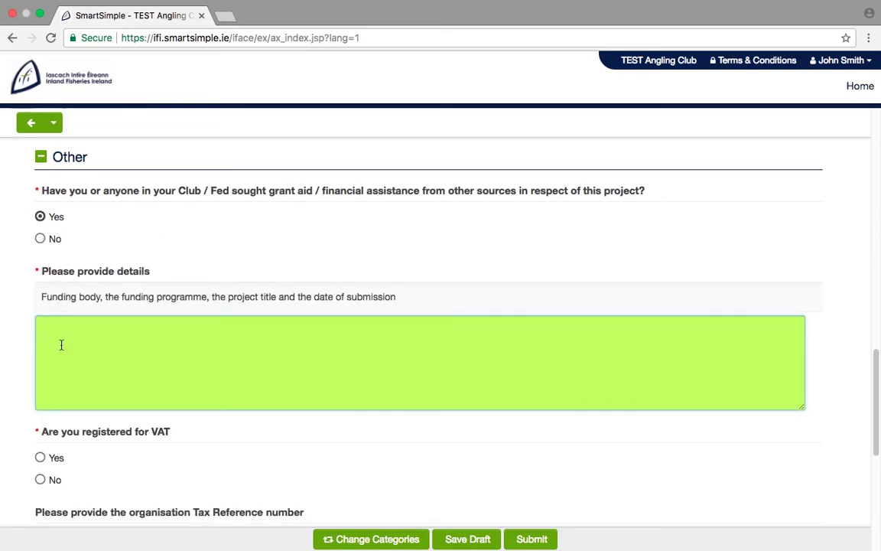
{"action": "left_click", "coordinate": [42, 458]}
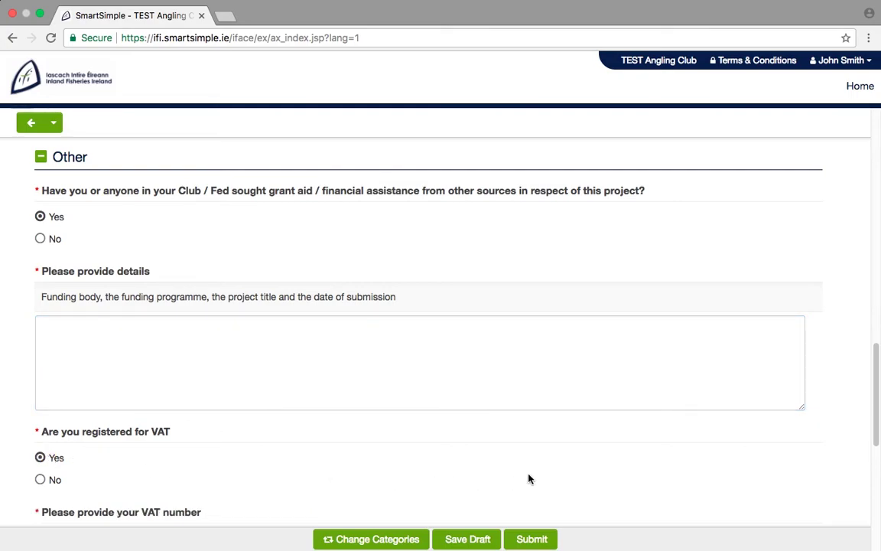
{"action": "scroll", "coordinate": [870, 422], "scroll_direction": "down", "scroll_amount": 4}
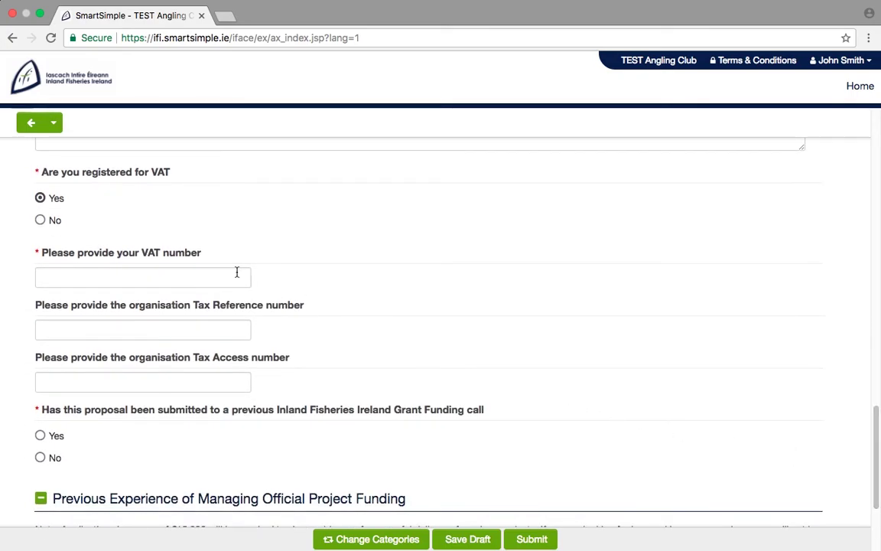
{"action": "left_click", "coordinate": [236, 276]}
{"action": "key", "text": "Tab"}
{"action": "key", "text": "Tab"}
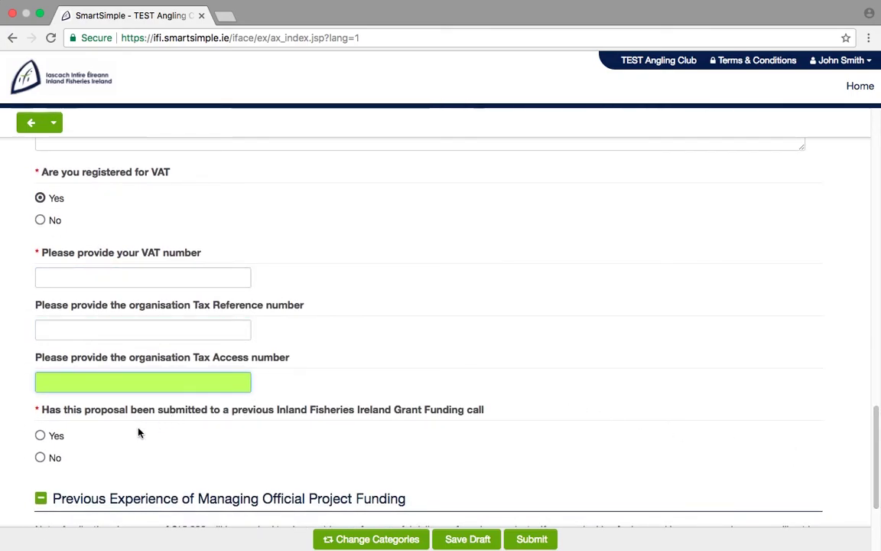
Answer No to prior IFI submission, Yes to track record, and open the Previously Managed Projects table.
{"action": "left_click", "coordinate": [42, 458]}
{"action": "left_click_drag", "start_coordinate": [876, 470], "coordinate": [878, 514]}
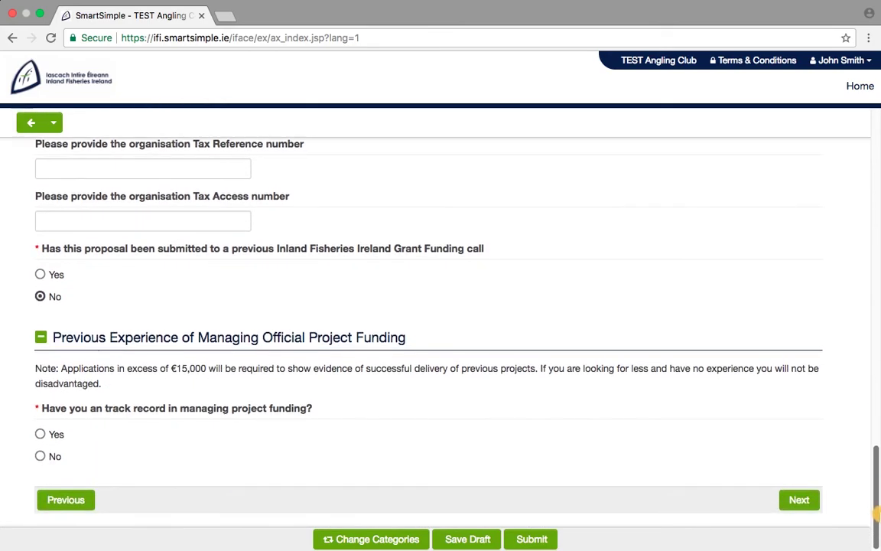
{"action": "left_click", "coordinate": [49, 434]}
{"action": "left_click_drag", "start_coordinate": [876, 458], "coordinate": [877, 479]}
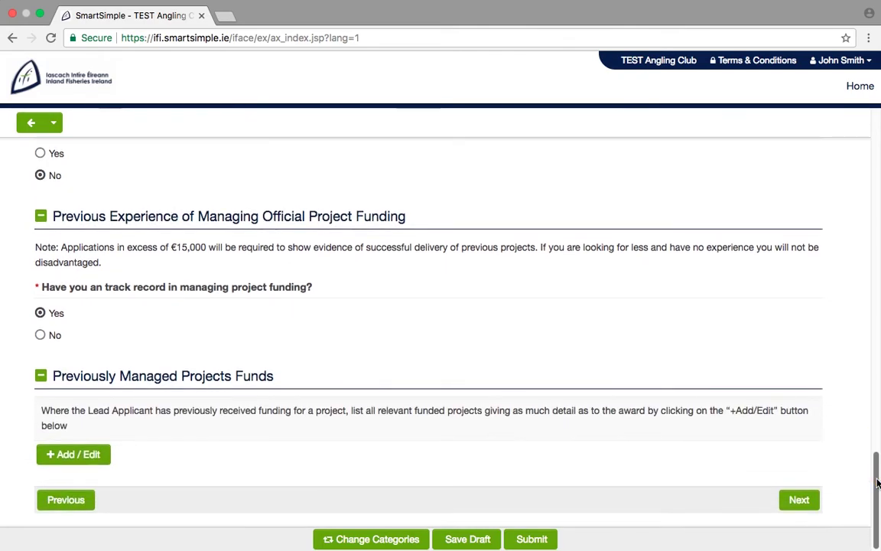
{"action": "left_click", "coordinate": [75, 455]}
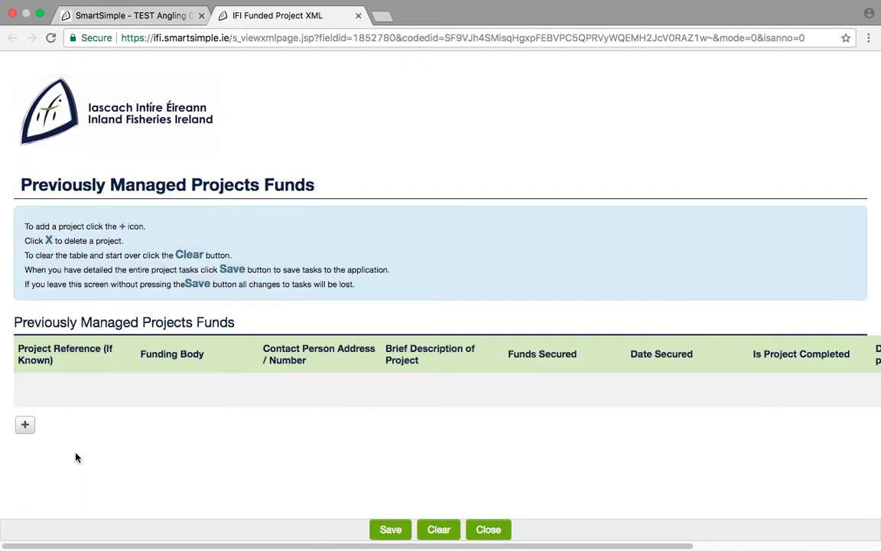
Add a blank row to the previously managed projects funds table, then close the table.
{"action": "left_click", "coordinate": [28, 427]}
{"action": "left_click_drag", "start_coordinate": [52, 546], "coordinate": [299, 546]}
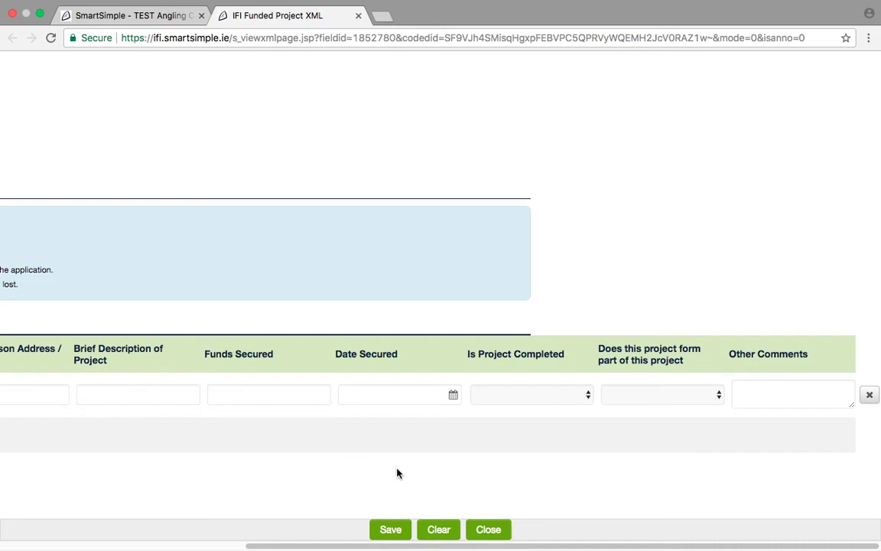
{"action": "left_click", "coordinate": [488, 528]}
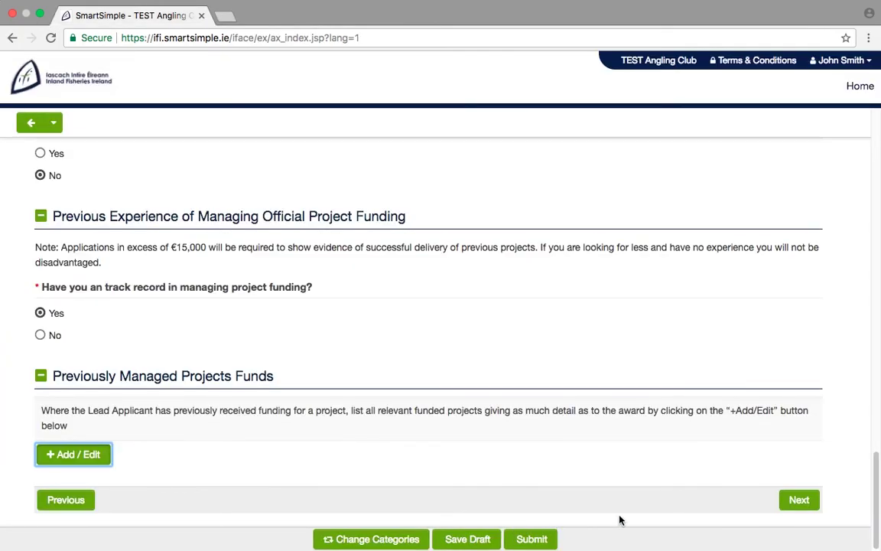
On the Permissions page, answer Yes to the project being on or near a designated site.
{"action": "left_click", "coordinate": [794, 501]}
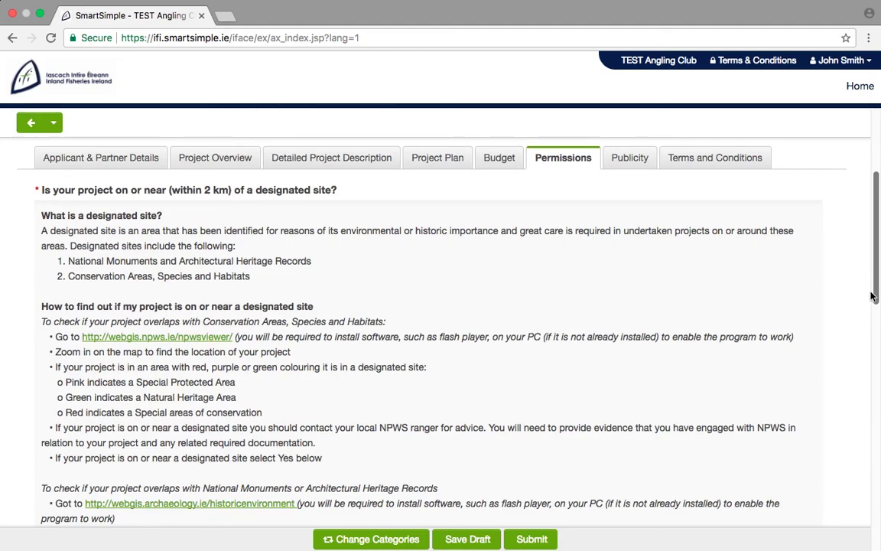
{"action": "left_click_drag", "start_coordinate": [877, 276], "coordinate": [878, 345]}
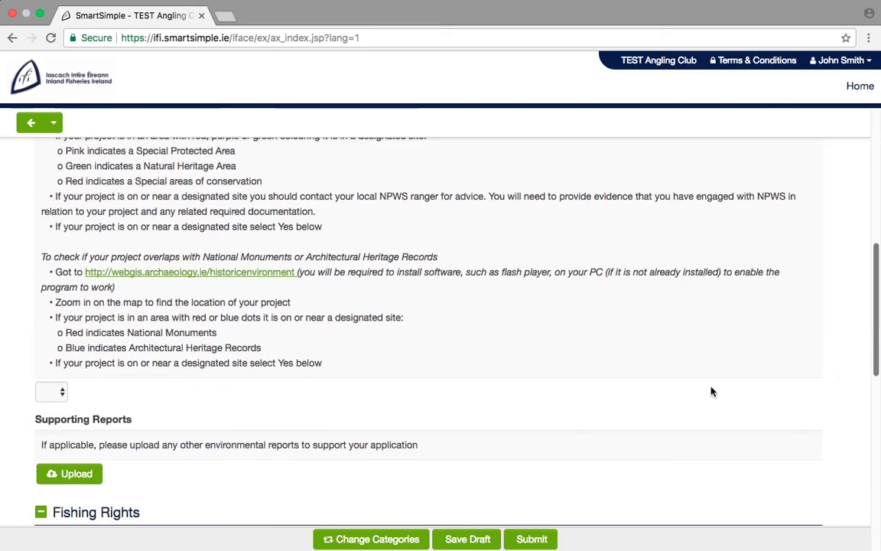
{"action": "left_click", "coordinate": [59, 391]}
{"action": "left_click", "coordinate": [50, 403]}
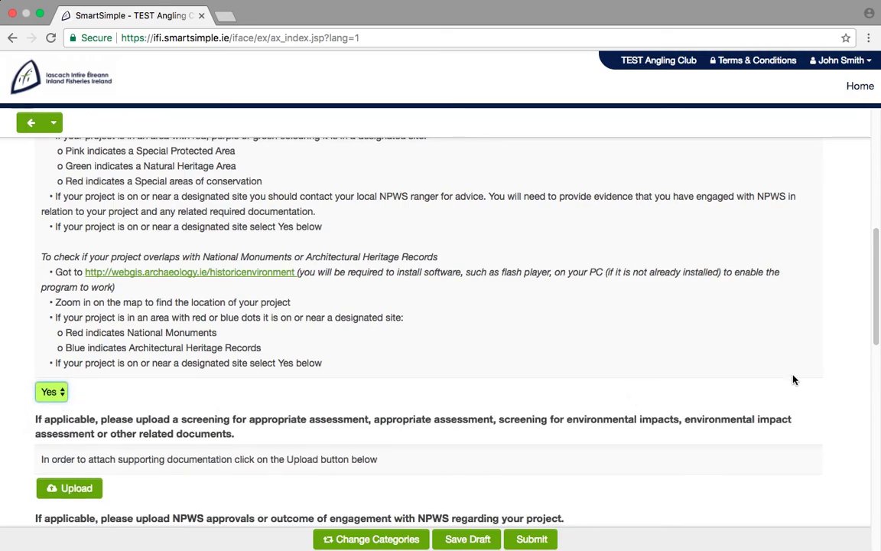
{"action": "scroll", "coordinate": [872, 329], "scroll_direction": "down", "scroll_amount": 2}
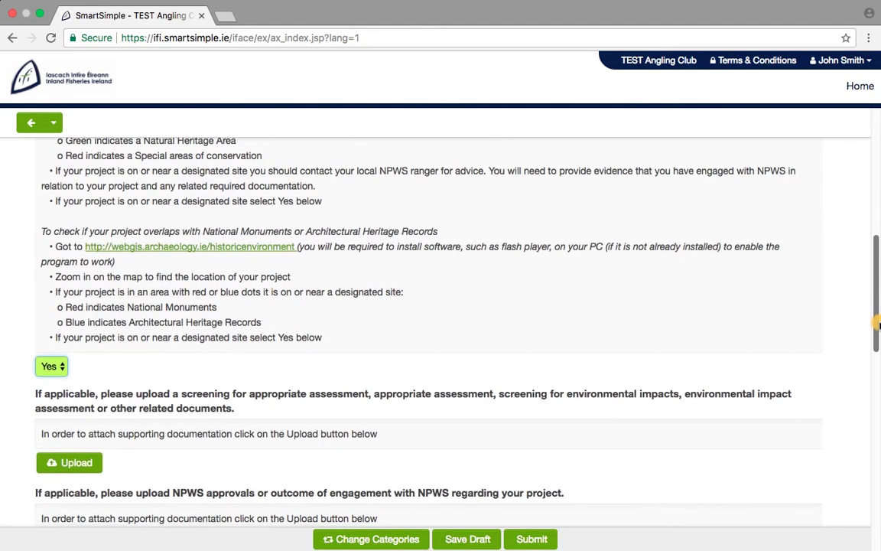
{"action": "left_click_drag", "start_coordinate": [878, 330], "coordinate": [877, 368]}
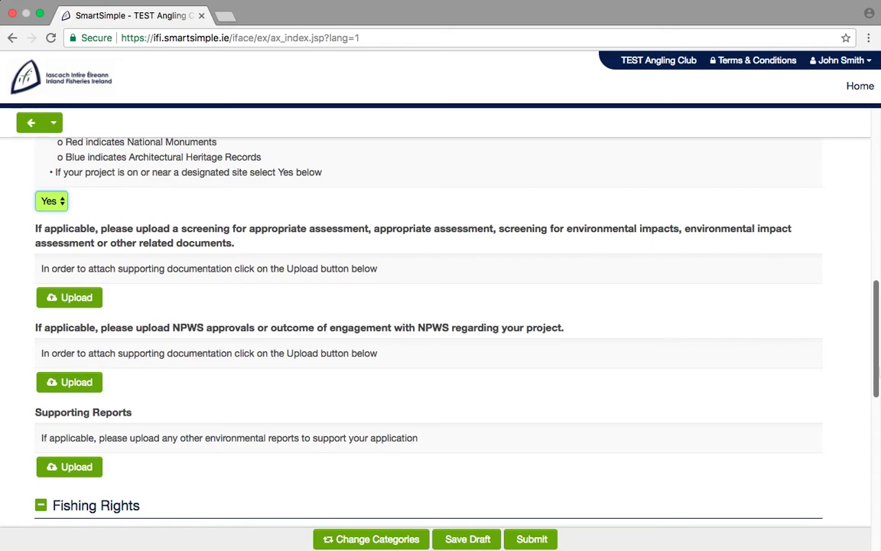
{"action": "left_click_drag", "start_coordinate": [878, 355], "coordinate": [878, 441]}
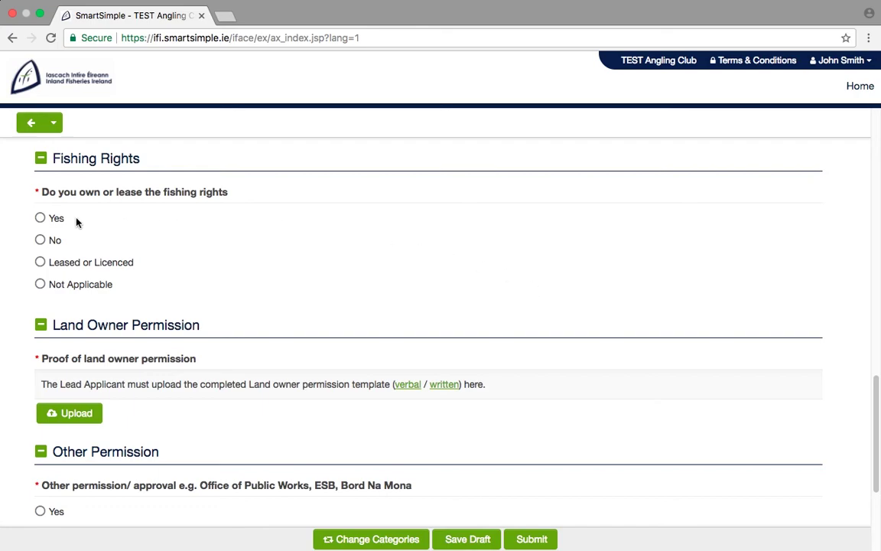
Answer Yes for owning or leasing the fishing rights and Yes for needing other permission.
{"action": "left_click", "coordinate": [41, 218]}
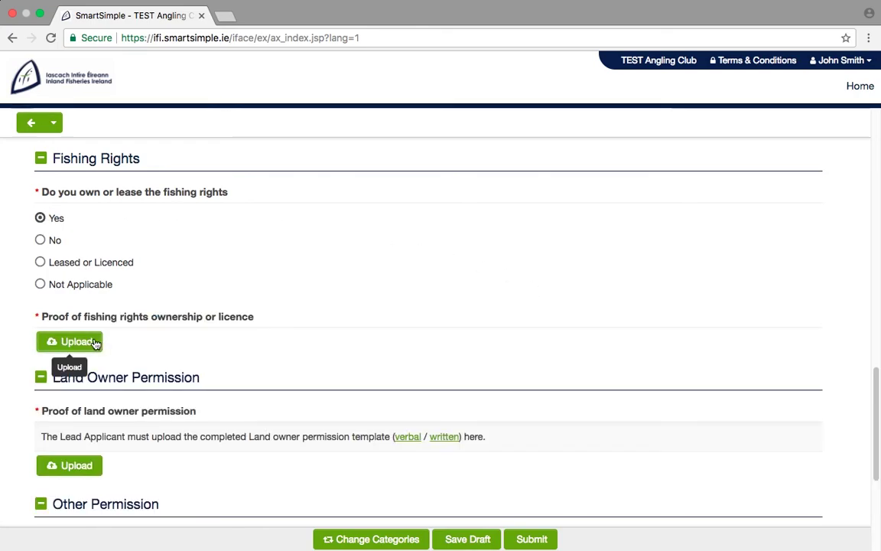
{"action": "left_click_drag", "start_coordinate": [872, 392], "coordinate": [877, 456]}
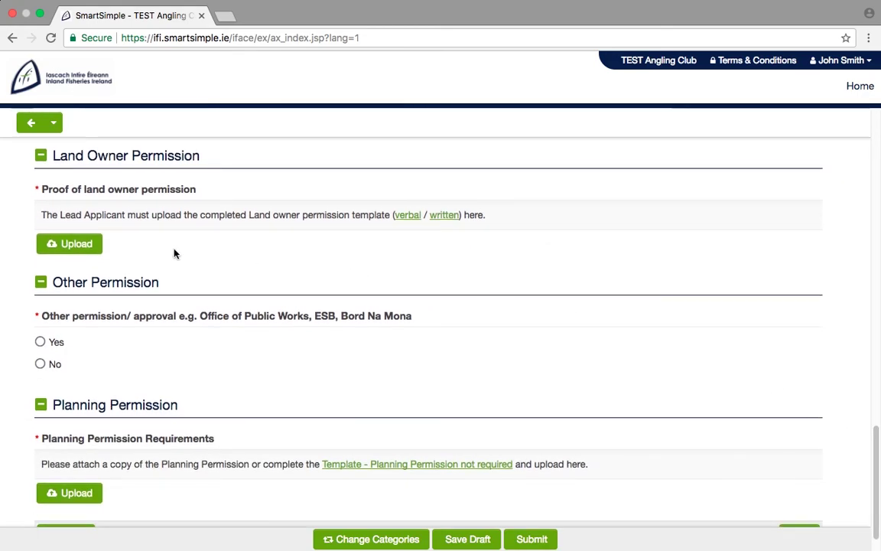
{"action": "left_click", "coordinate": [41, 342]}
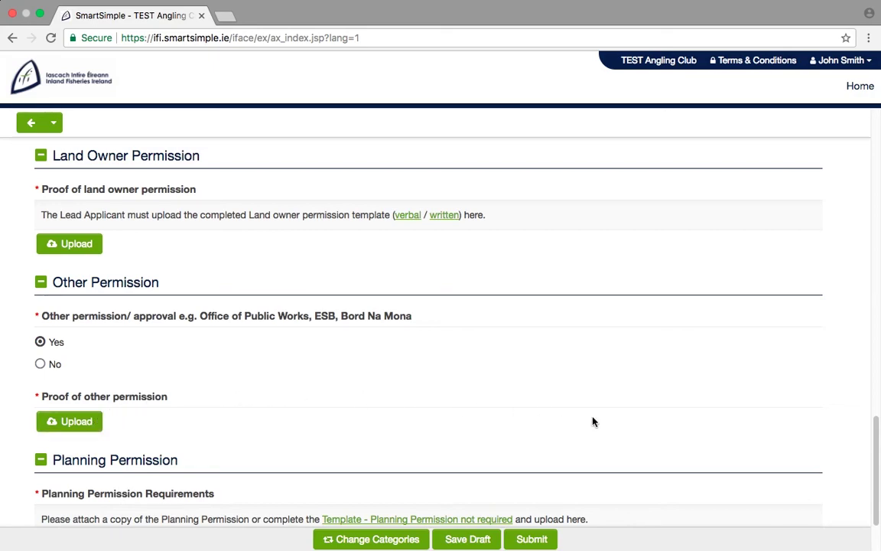
{"action": "scroll", "coordinate": [863, 466], "scroll_direction": "down", "scroll_amount": 3}
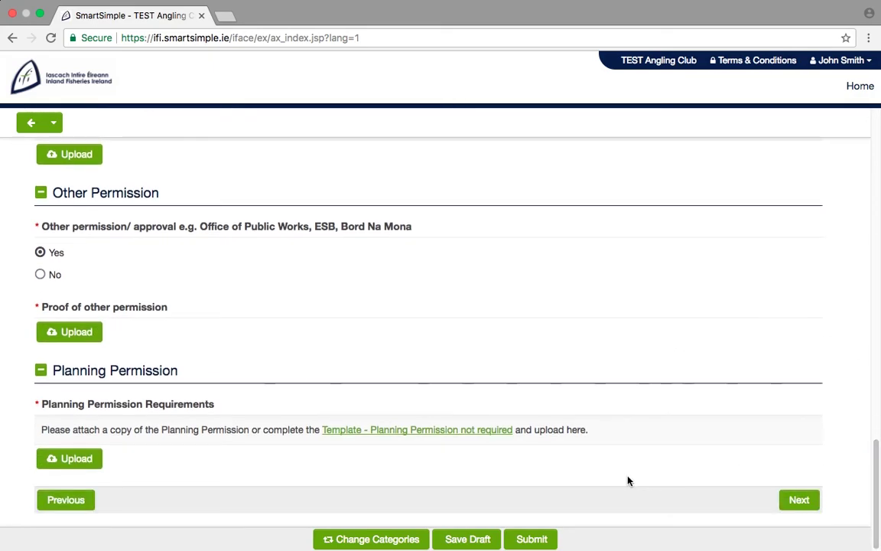
{"action": "left_click", "coordinate": [90, 467]}
Skip the Publicity questions, leaving the funding-call source options unticked, and reach Terms and Conditions.
{"action": "left_click", "coordinate": [784, 494]}
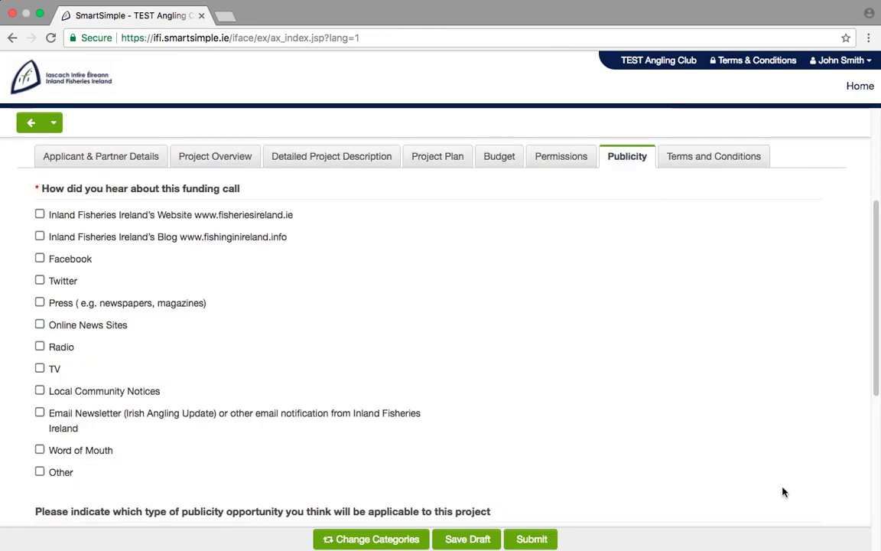
{"action": "left_click_drag", "start_coordinate": [876, 388], "coordinate": [876, 537]}
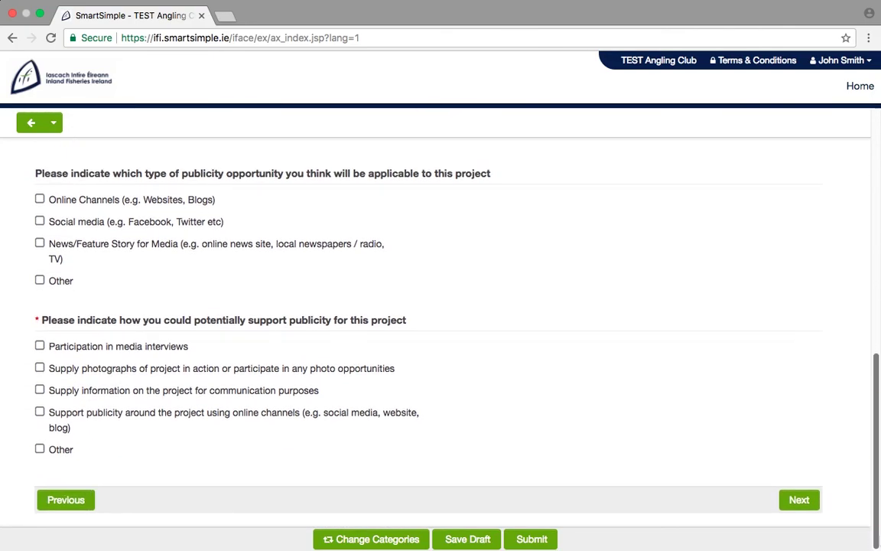
{"action": "left_click", "coordinate": [804, 499]}
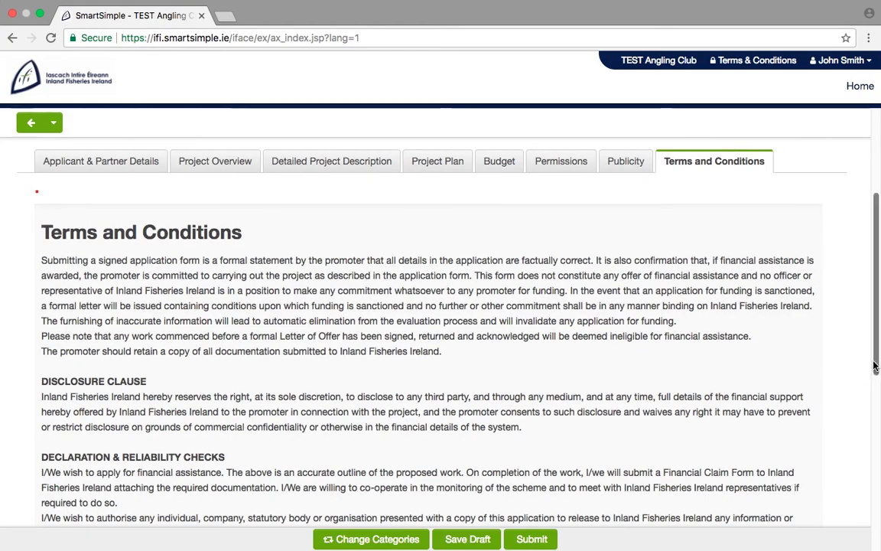
Tick 'I agree' on the Terms and Conditions and submit the Inland Fisheries application.
{"action": "left_click_drag", "start_coordinate": [878, 361], "coordinate": [878, 523]}
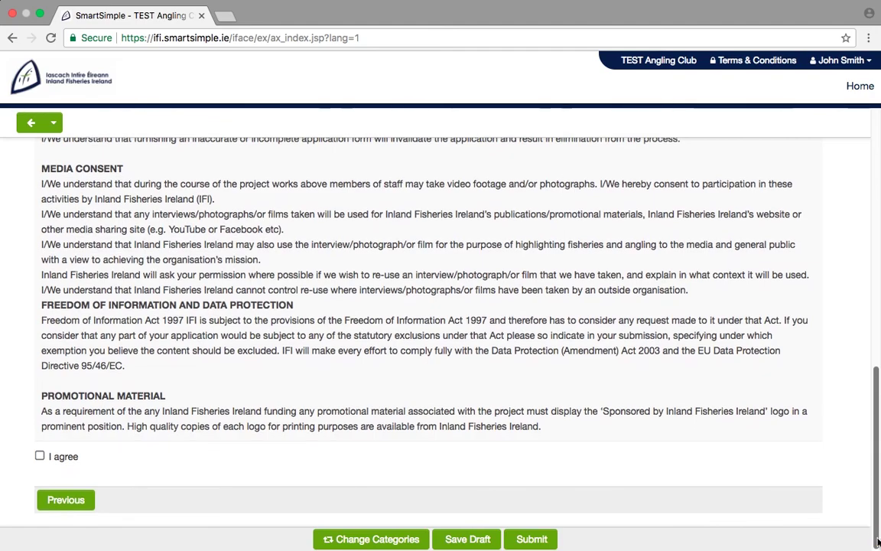
{"action": "left_click", "coordinate": [39, 456]}
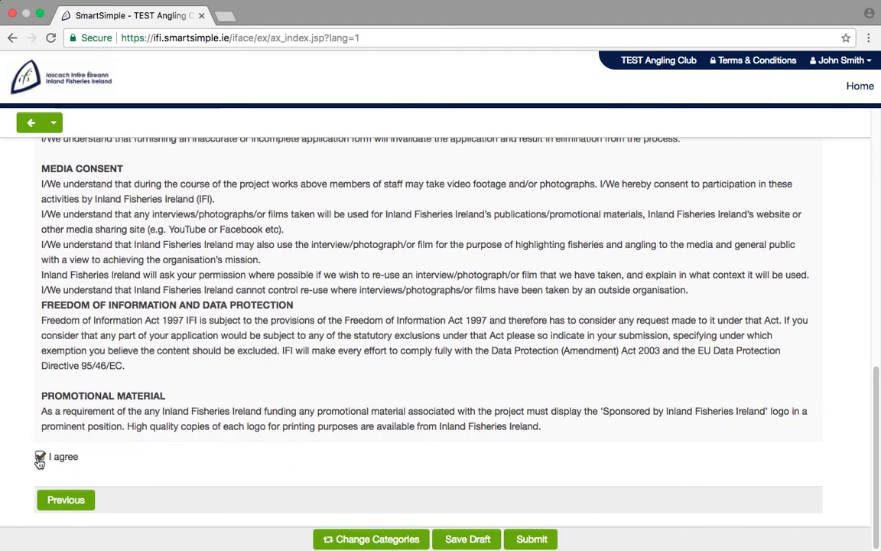
{"action": "left_click", "coordinate": [532, 539]}
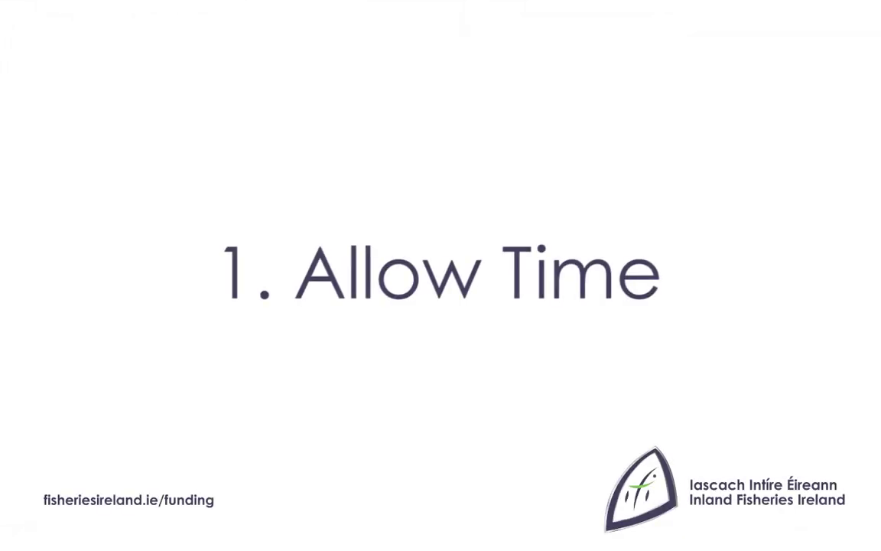